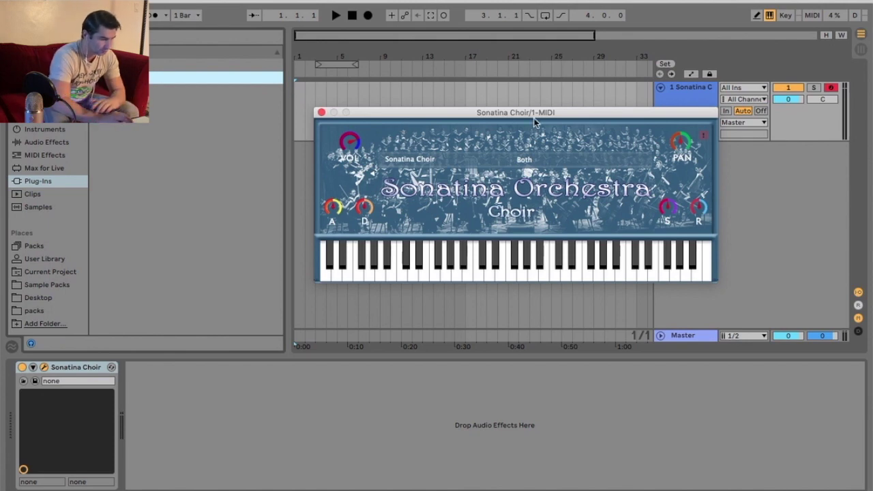
Step: Audition the Sonatina Choir's Both group by playing C-E-G chords in several octaves
click(529, 157)
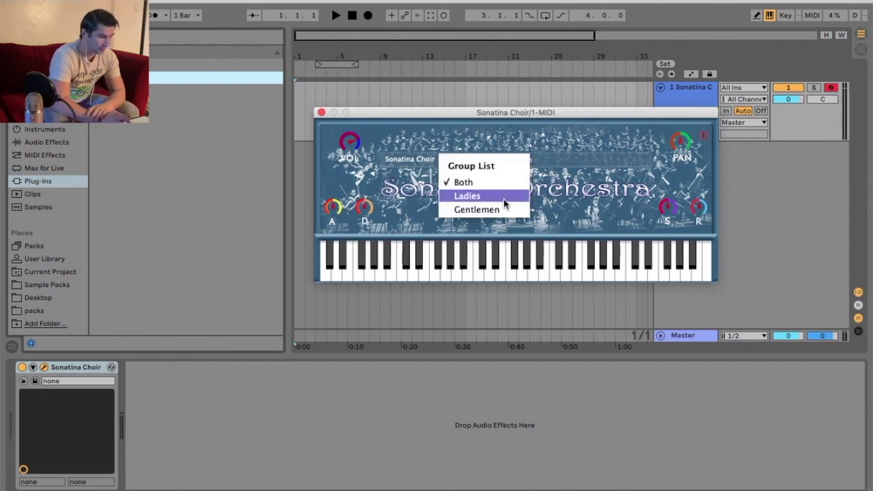
click(560, 195)
key(a)
key(d)
key(g)
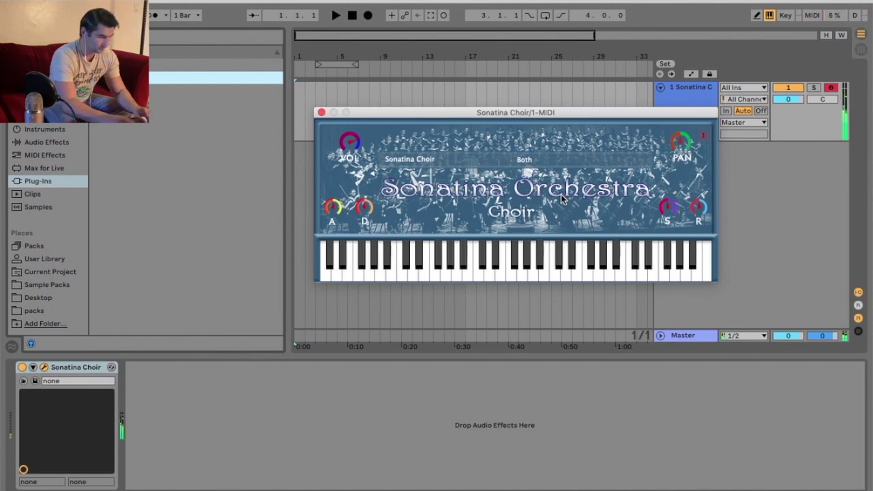
key(x)
key(a)
key(d)
key(g)
key(x)
key(a)
key(d)
key(g)
Step: Play the single note C down and up through the octaves with the Both choir group
key(z)
key(z)
key(a)
key(z)
key(a)
key(x)
key(a)
key(x)
key(a)
key(x)
key(a)
key(x)
key(a)
key(x)
key(a)
key(a)
key(z)
key(z)
key(a)
key(z)
key(a)
Step: Switch the Sonatina Choir group to Ladies and audition it with C-E-G chords in different octaves
click(538, 164)
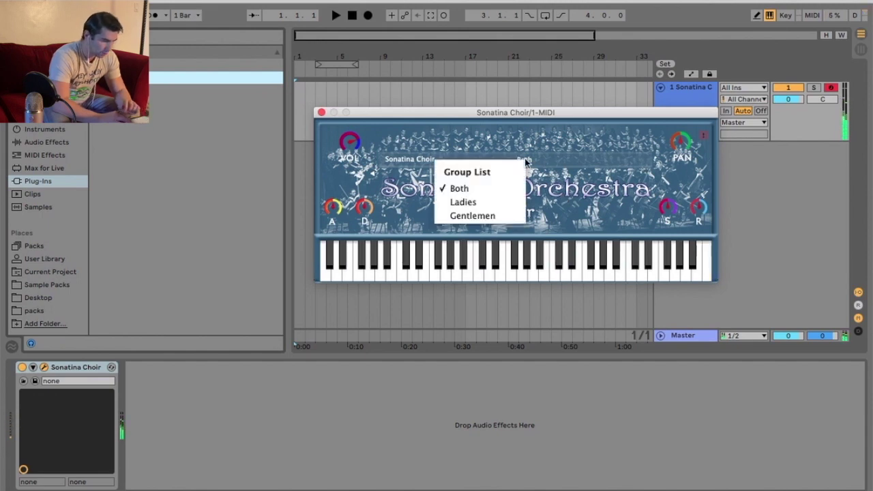
click(511, 200)
key(a)
key(d)
key(g)
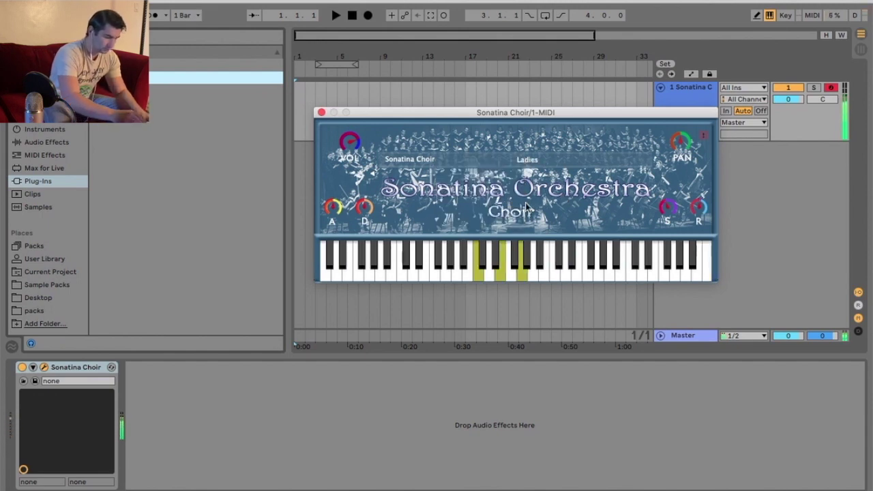
key(k)
key(z)
key(a)
key(d)
key(g)
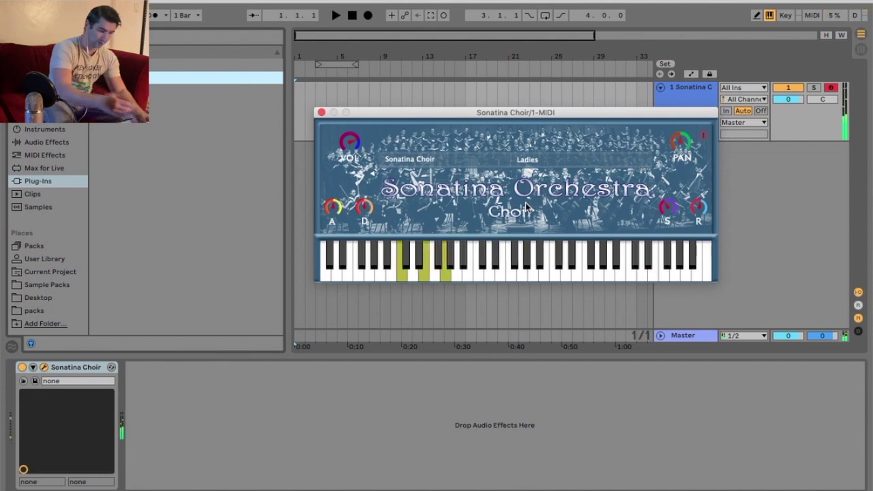
key(a)
key(d)
key(g)
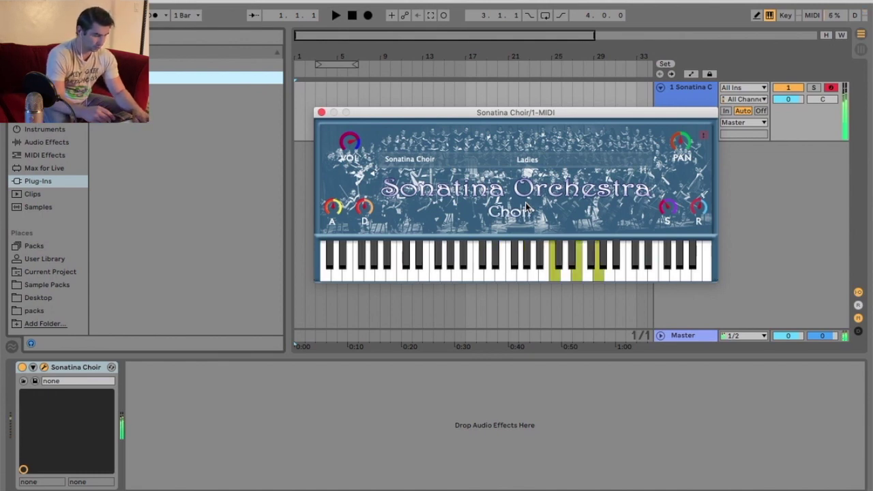
Step: Switch the Sonatina Choir group to Gentlemen and play C-E-G chords in successively lower octaves
click(526, 163)
click(508, 217)
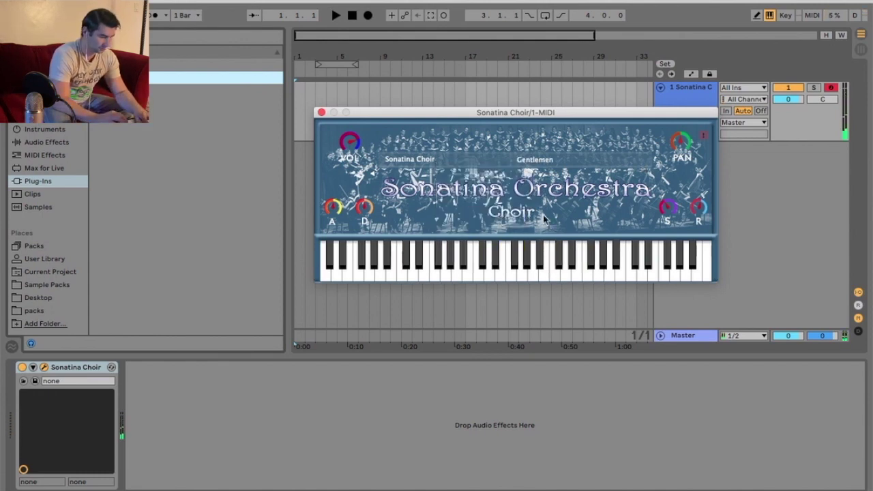
key(a)
key(d)
key(g)
key(z)
key(a)
key(d)
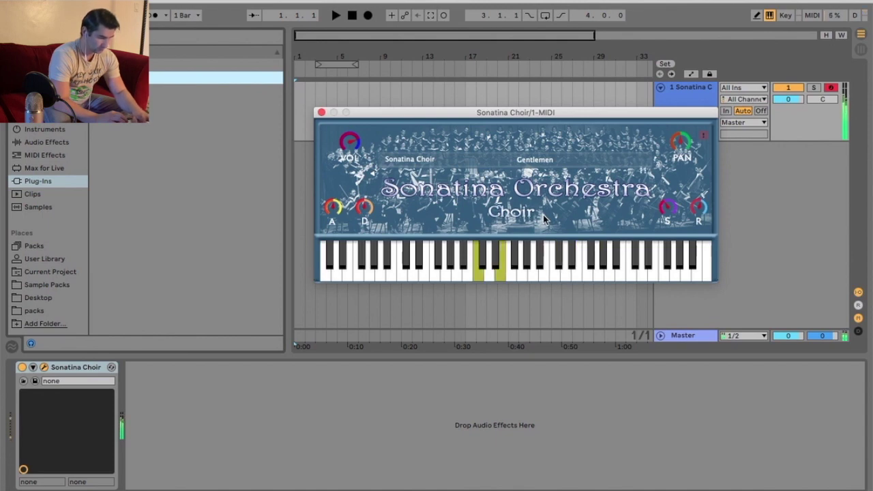
key(g)
key(z)
key(a)
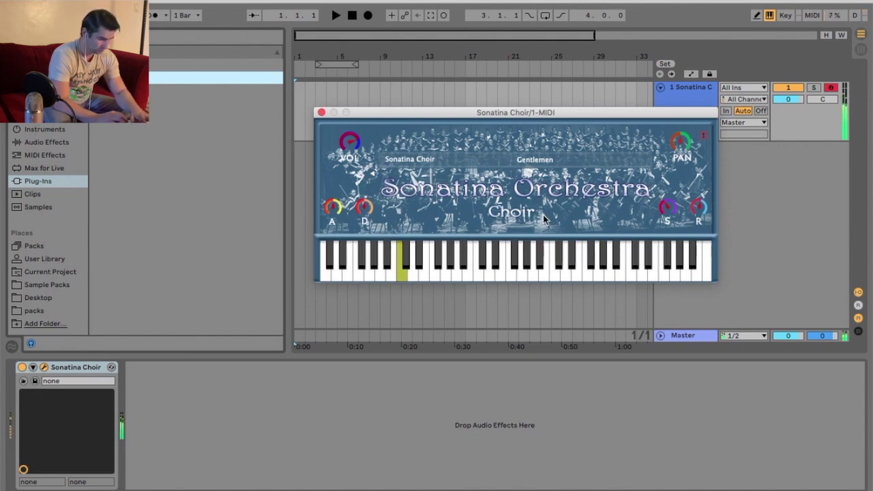
key(d)
key(g)
key(z)
key(a)
key(d)
key(g)
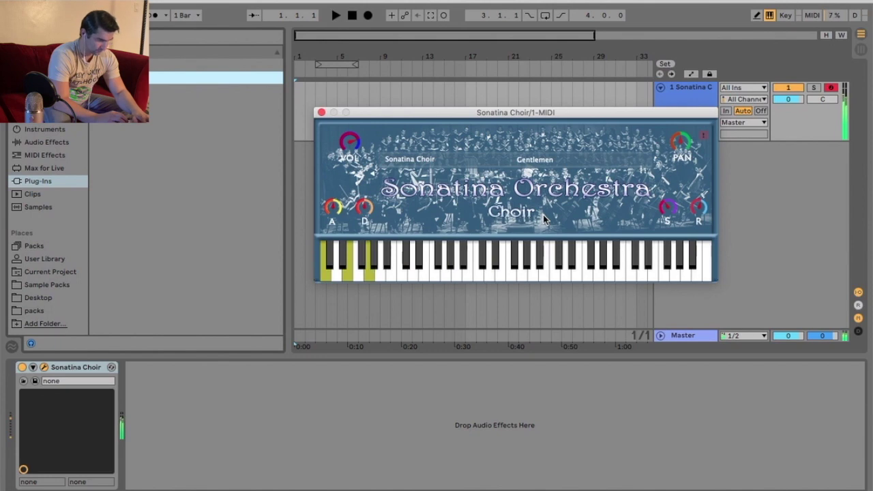
Step: Play the single note C in successively higher octaves with the Gentlemen group
key(x)
key(a)
key(x)
key(a)
key(x)
key(a)
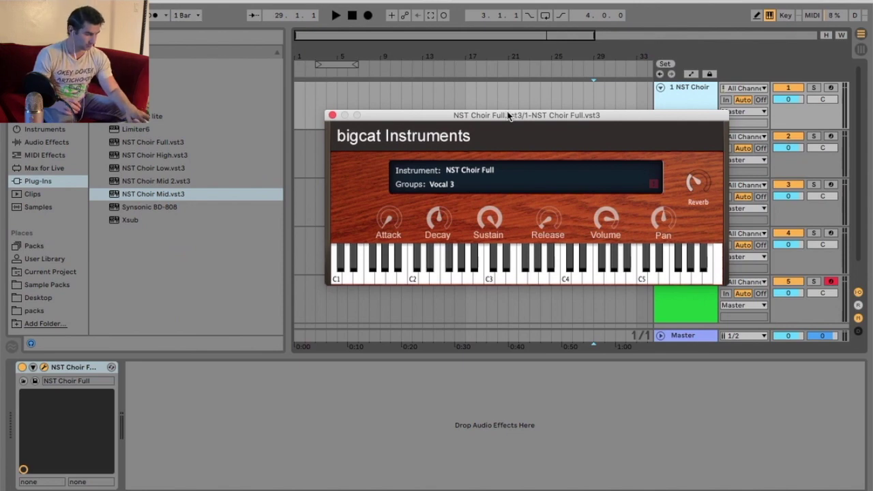
Step: Arm and solo the first NST Choir track and set its volume to 2.4
click(831, 89)
click(814, 88)
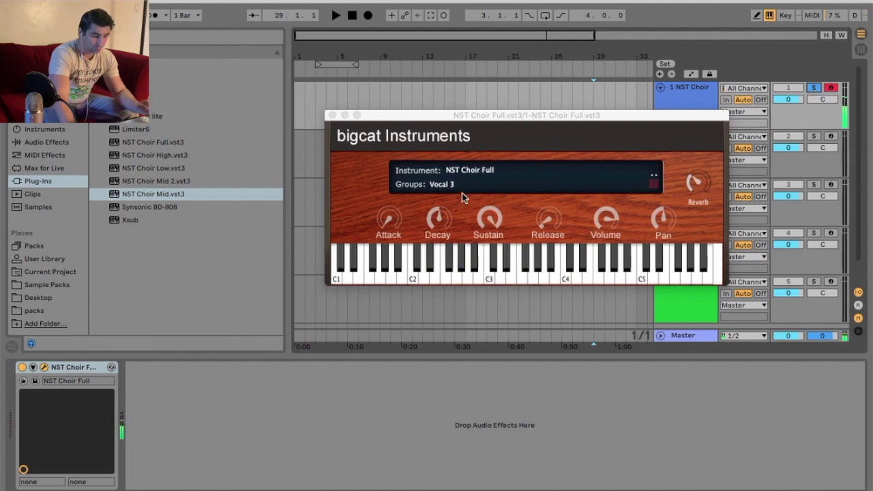
drag(788, 99, 788, 90)
Step: Audition the Vocal 11 and Vocal 13 groups of the NST Choir Full instrument
click(442, 185)
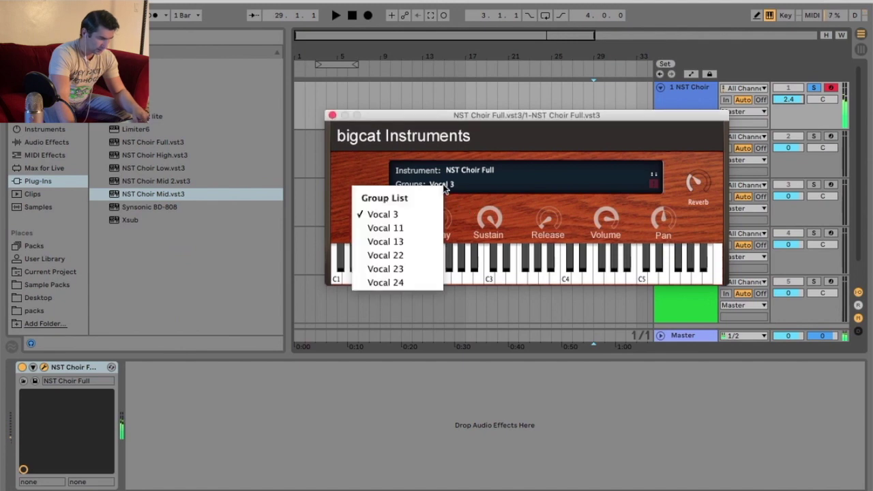
click(423, 227)
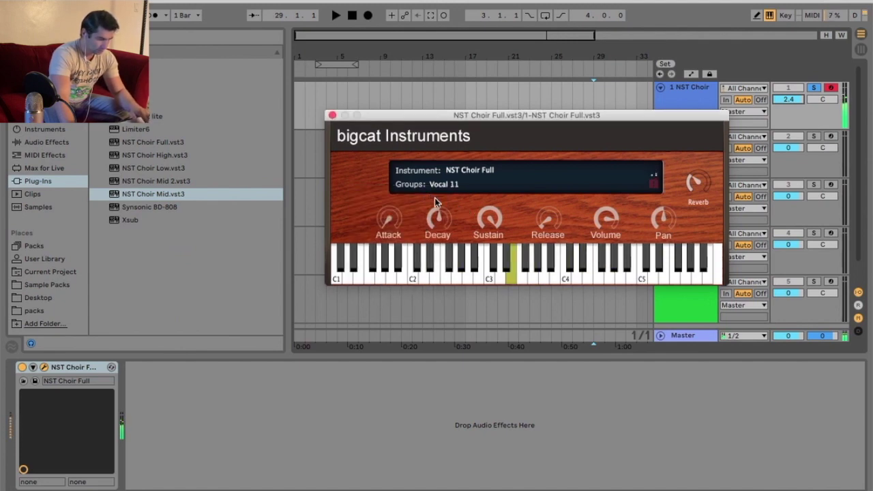
click(444, 185)
click(438, 253)
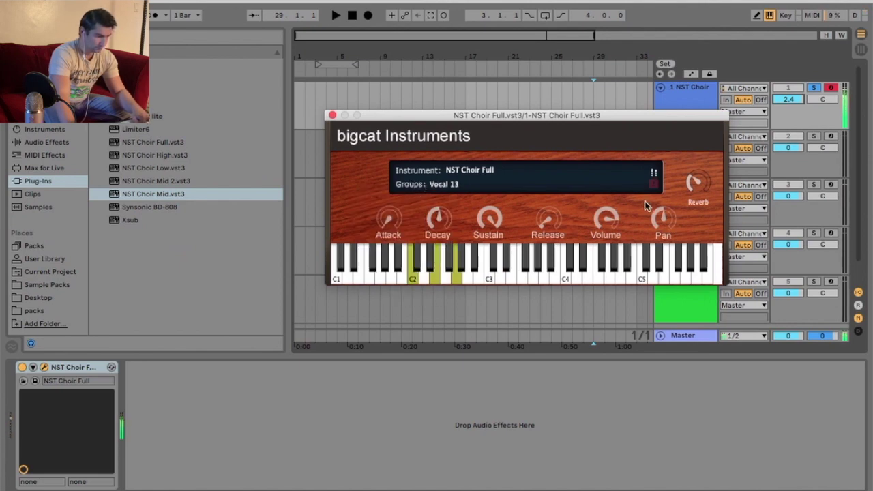
Step: Audition the Vocal 22 and Vocal 23 groups of NST Choir Full, ending on Vocal 24
click(447, 188)
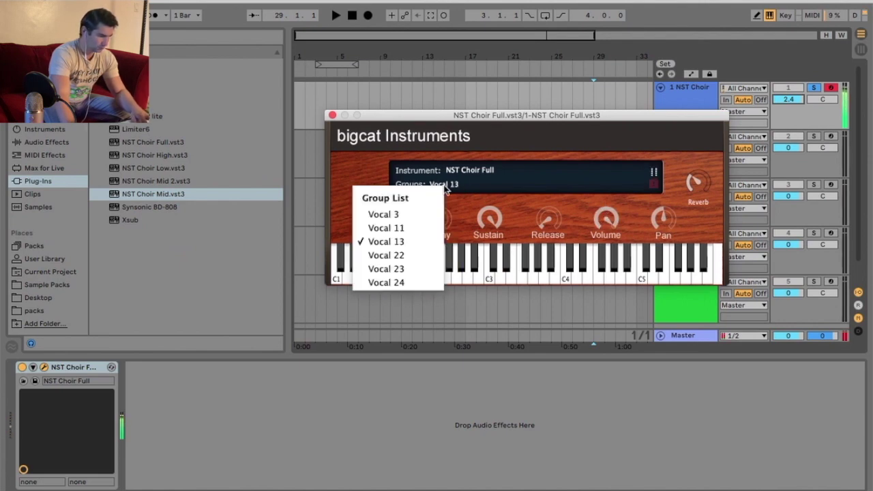
click(428, 255)
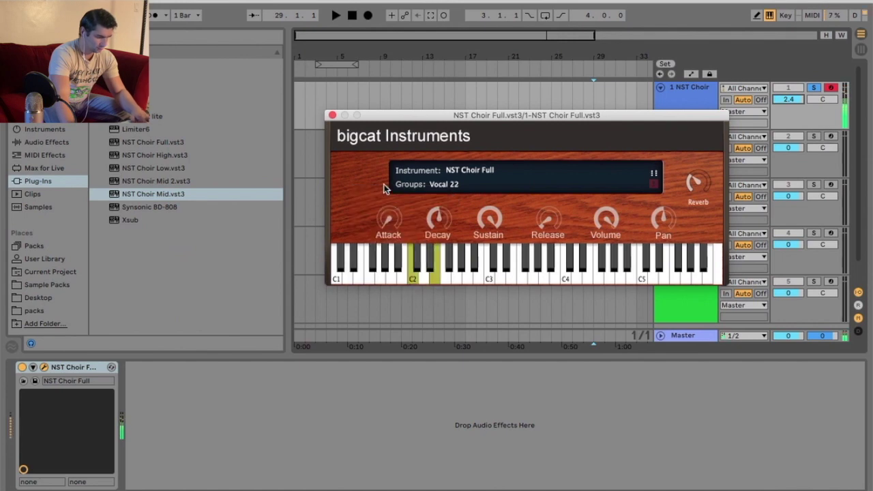
click(422, 193)
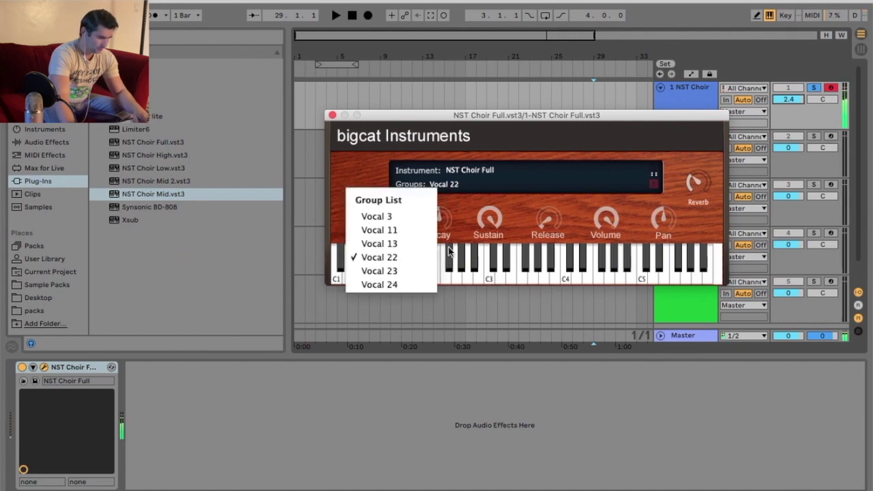
click(379, 270)
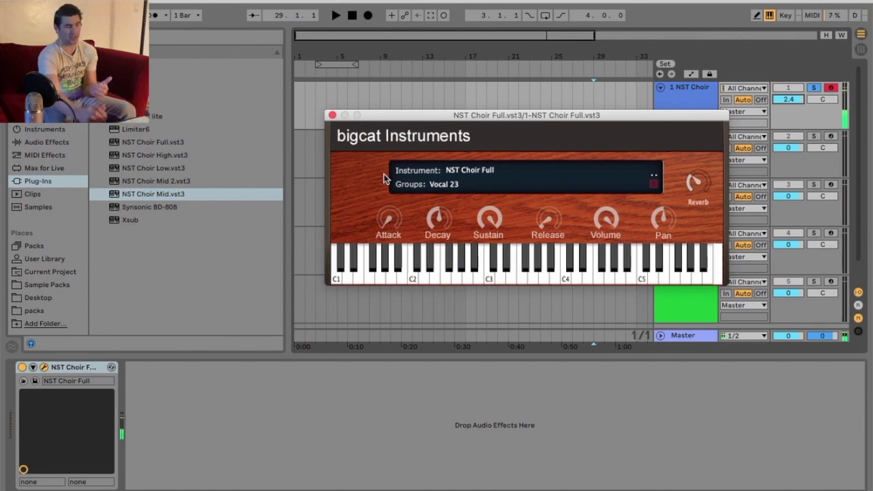
click(450, 185)
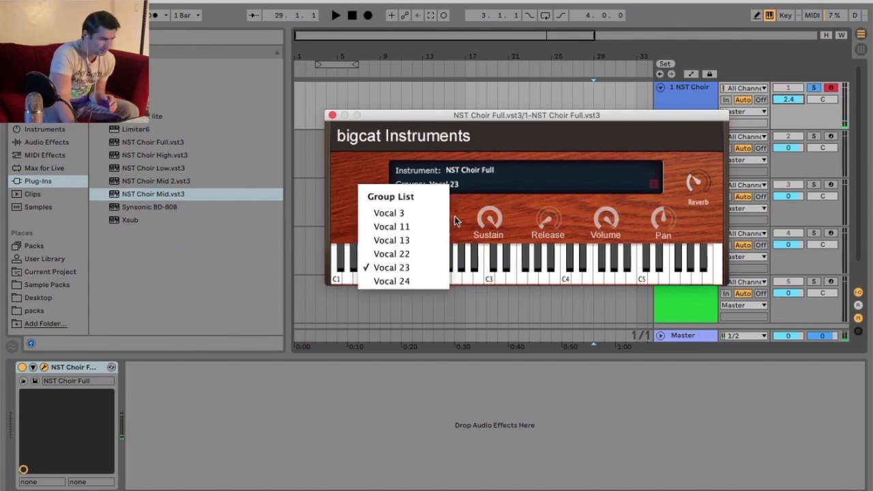
click(435, 285)
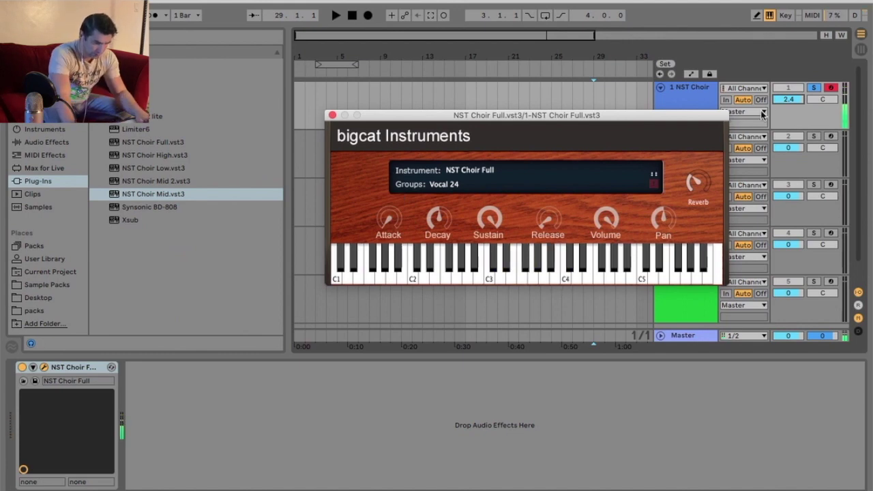
Step: Set the first NST Choir track's volume to 0.9 and close its instrument window
drag(785, 101, 786, 107)
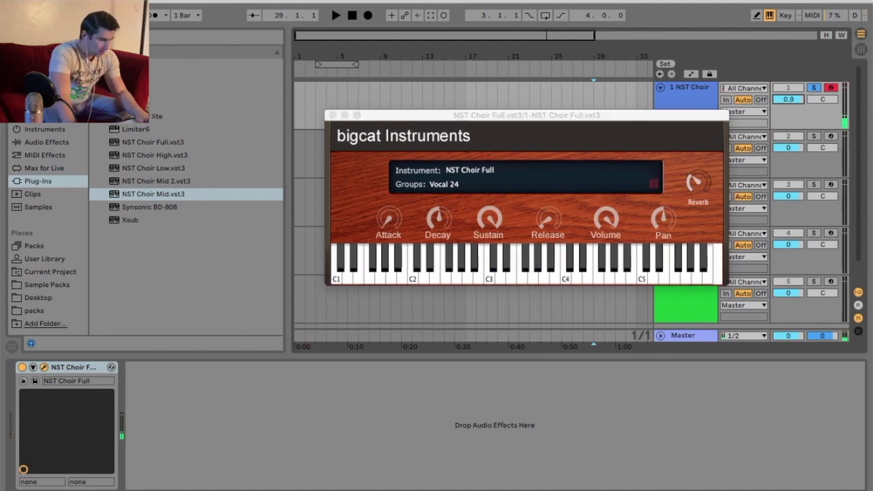
click(332, 115)
click(685, 107)
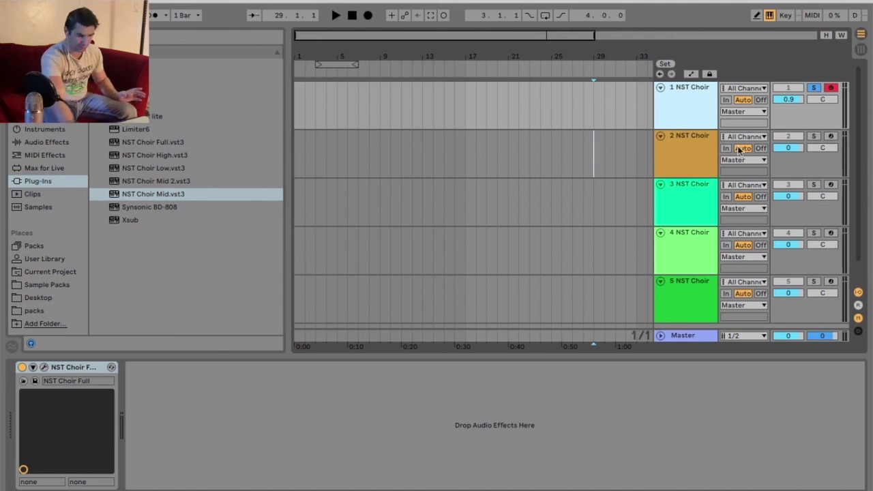
Step: Open the NST Choir High instrument window on the second track, and arm and solo that track
click(691, 153)
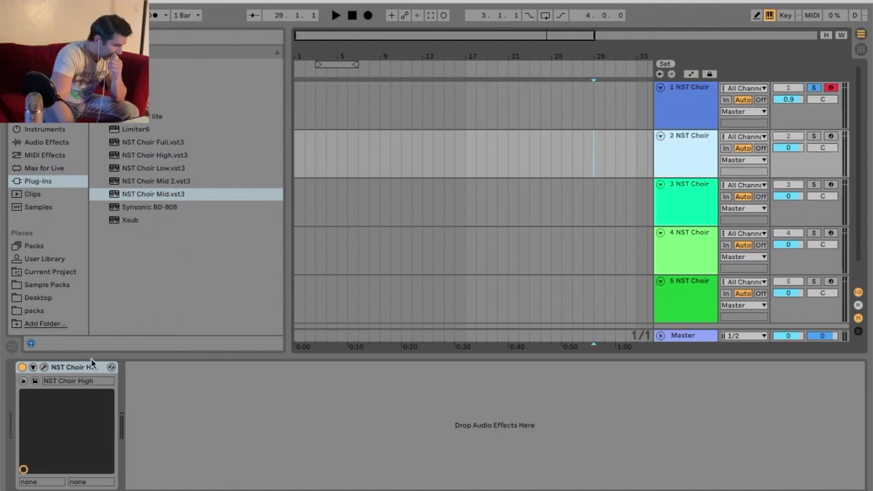
click(44, 366)
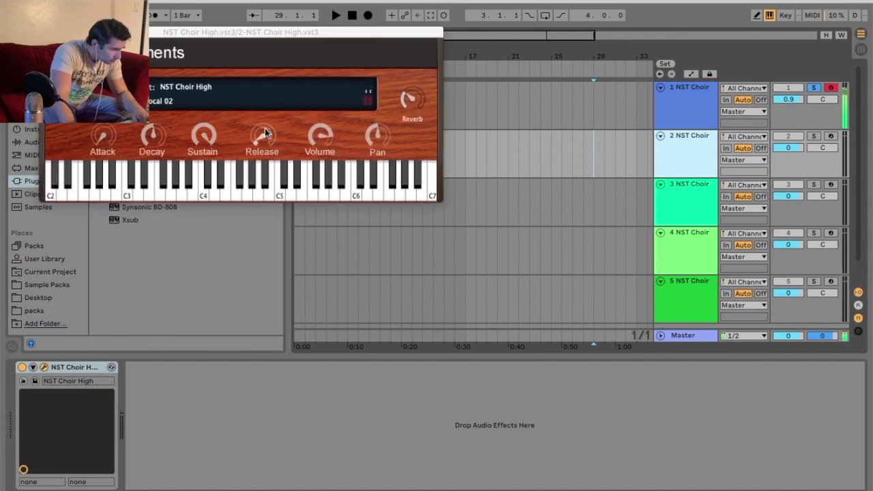
click(831, 136)
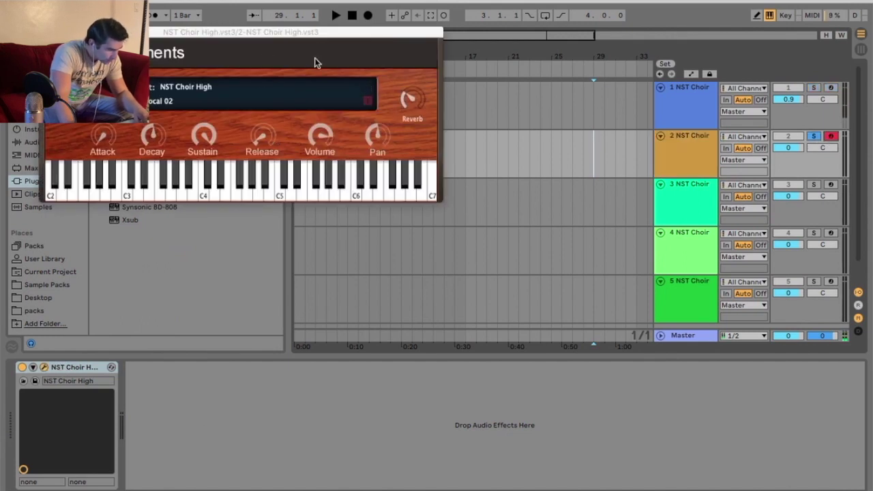
drag(307, 32, 503, 104)
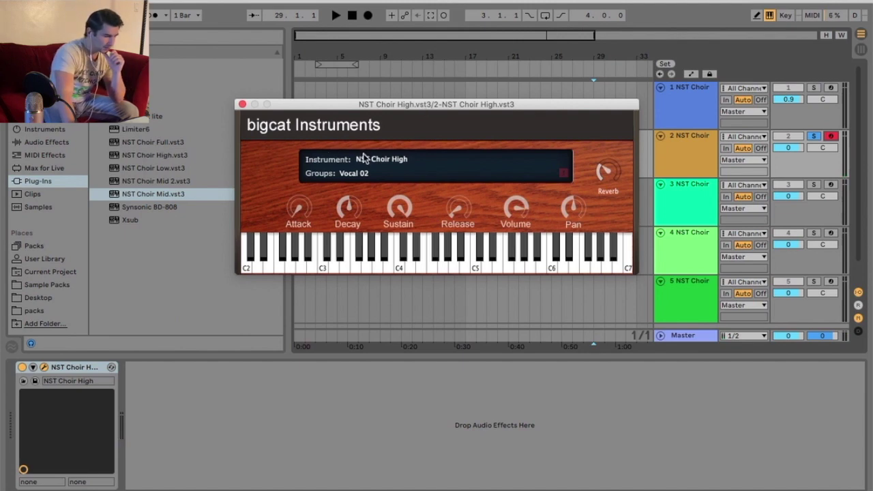
Step: Audition the NST Choir High groups from Vocal 02 through Vocal 14 to Vocal 19
click(361, 175)
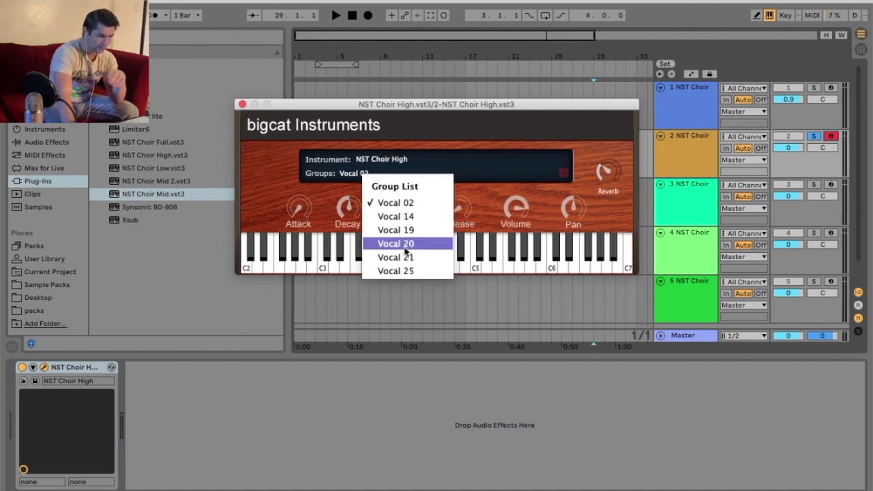
click(456, 135)
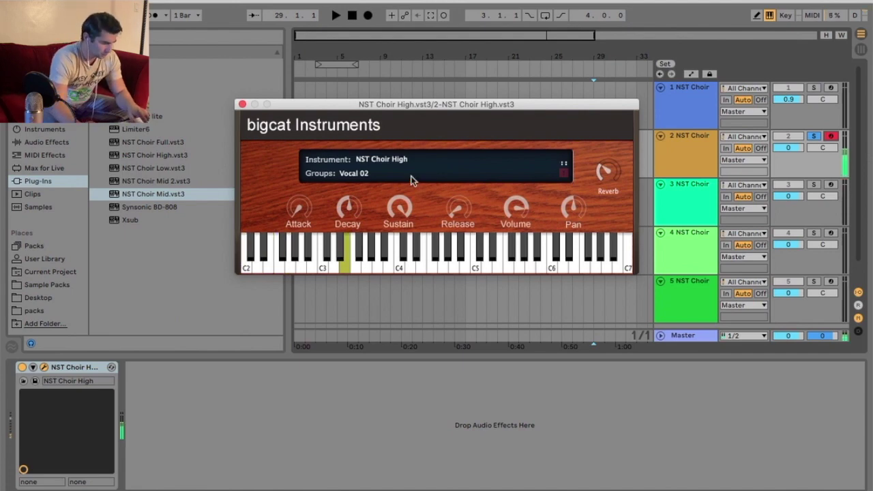
click(360, 176)
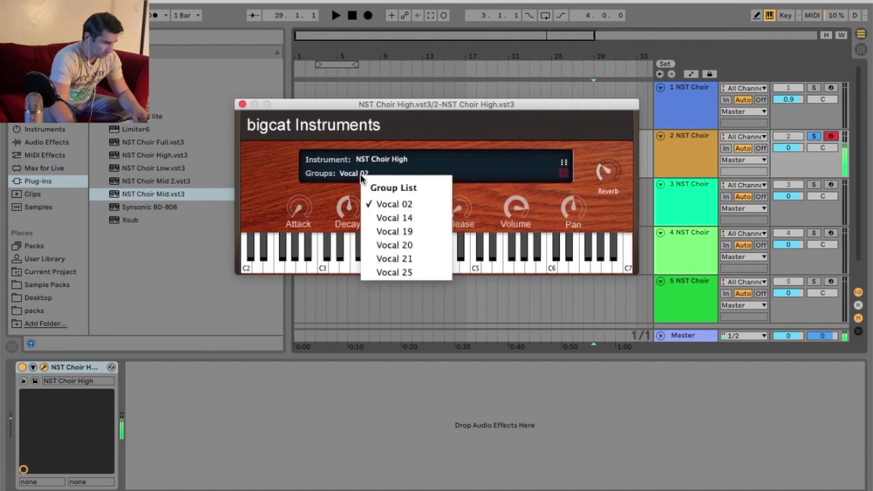
click(394, 217)
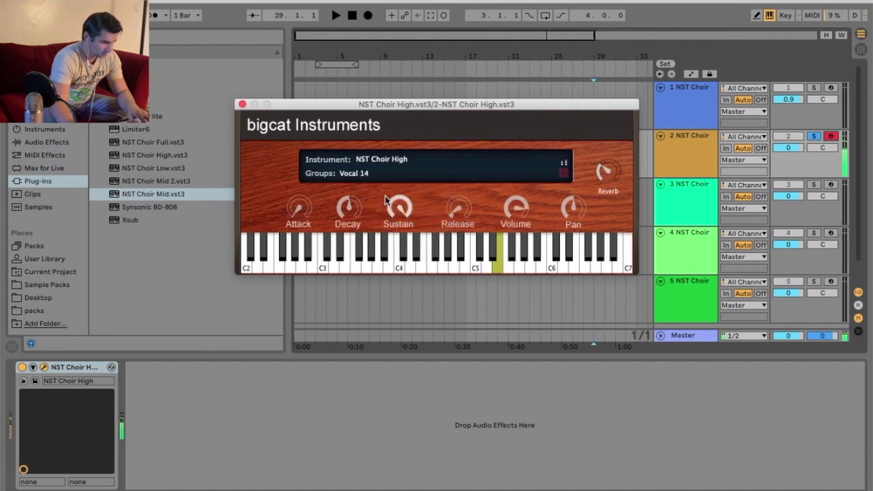
click(361, 176)
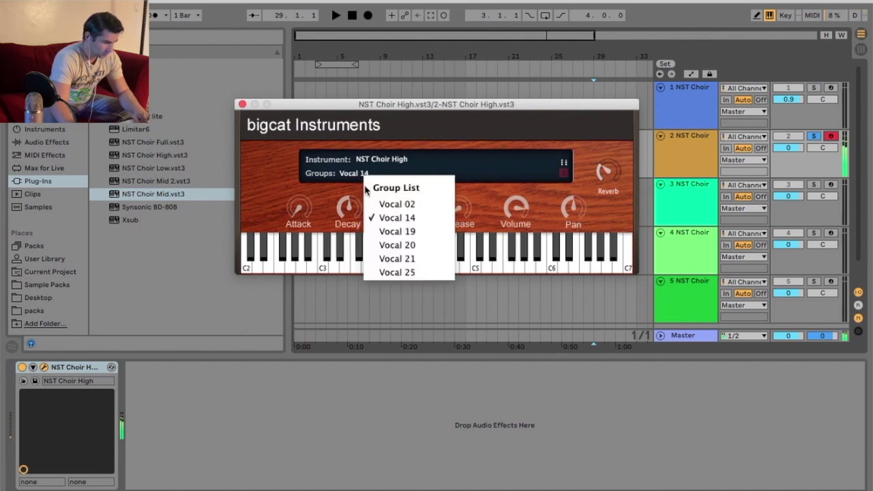
click(380, 232)
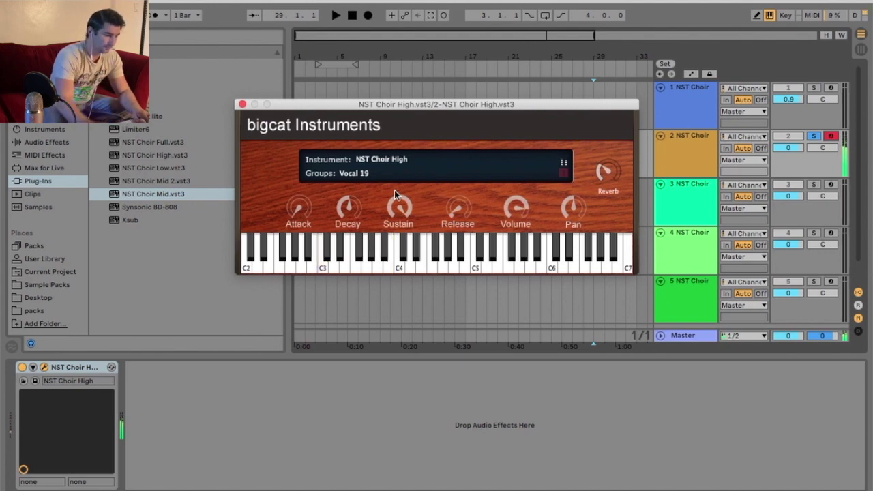
Step: Audition the NST Choir High groups Vocal 20 and Vocal 21, ending on Vocal 25
click(345, 175)
click(364, 242)
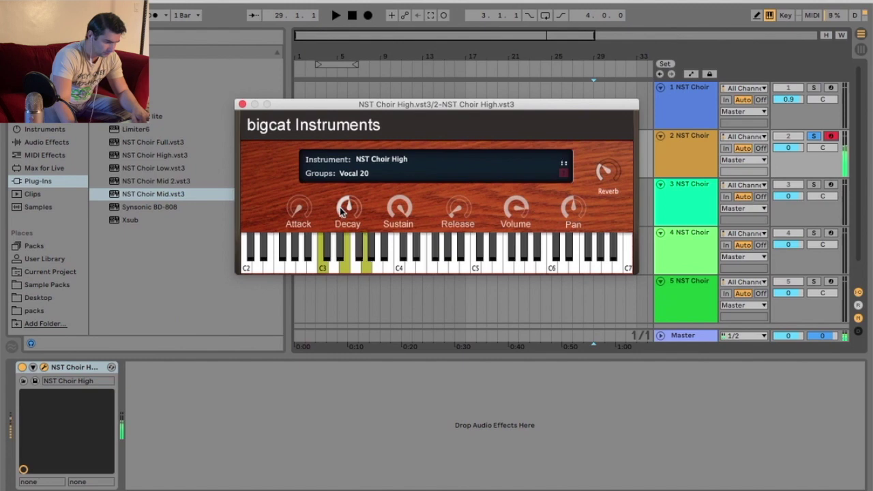
click(355, 180)
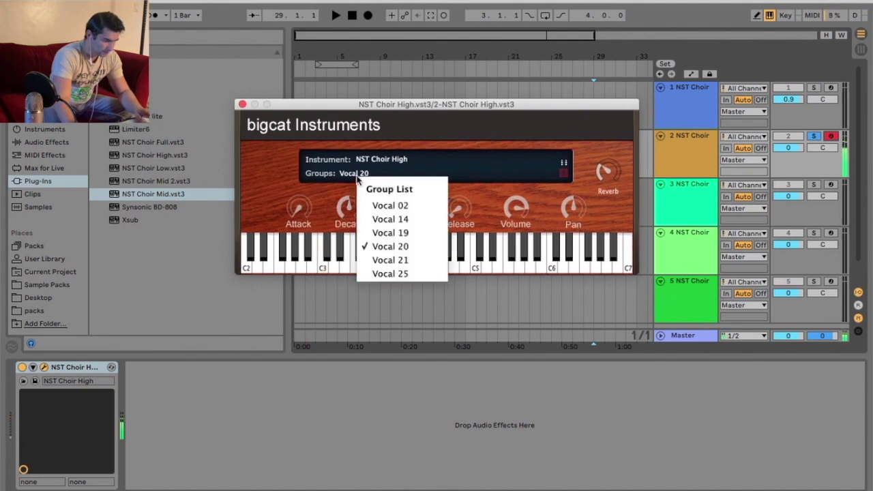
click(394, 260)
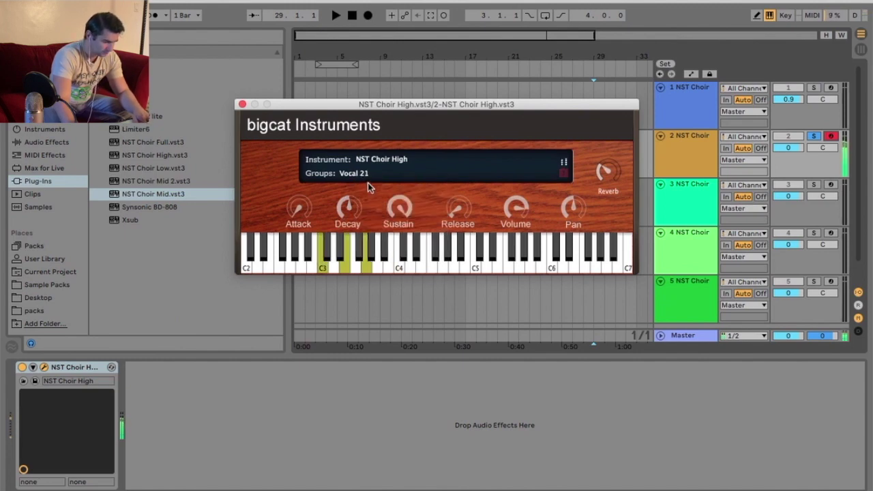
click(363, 181)
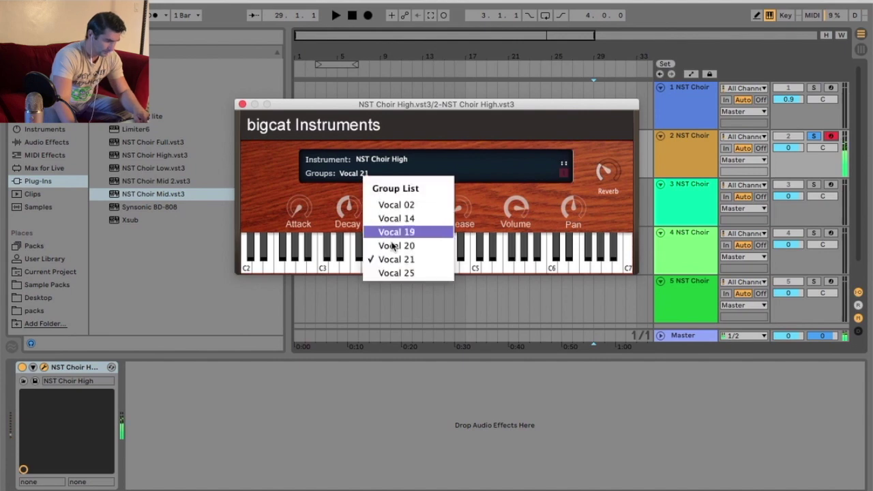
click(392, 273)
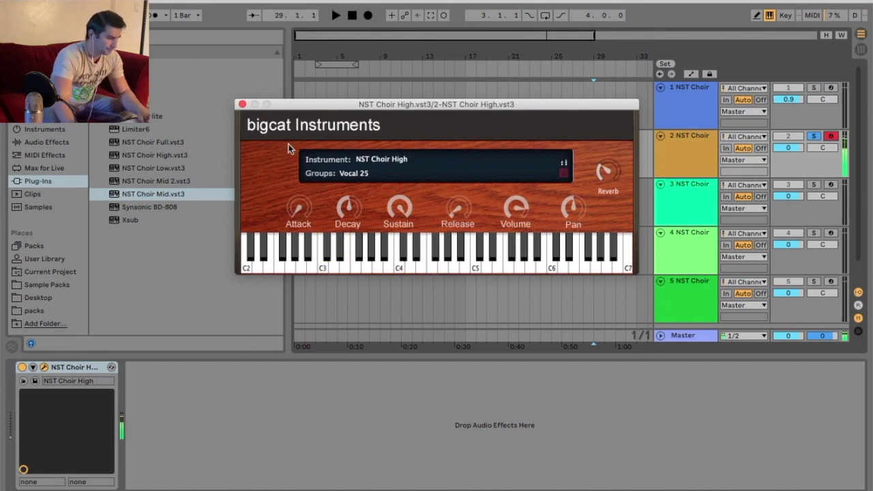
Step: Close the NST Choir High window, solo and arm the third track, and open its NST Choir Low instrument window
click(242, 104)
click(687, 198)
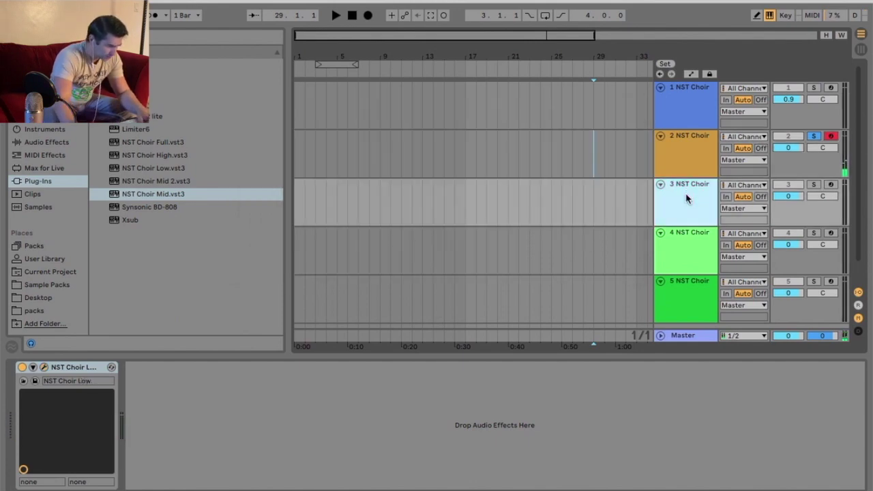
click(813, 184)
click(831, 184)
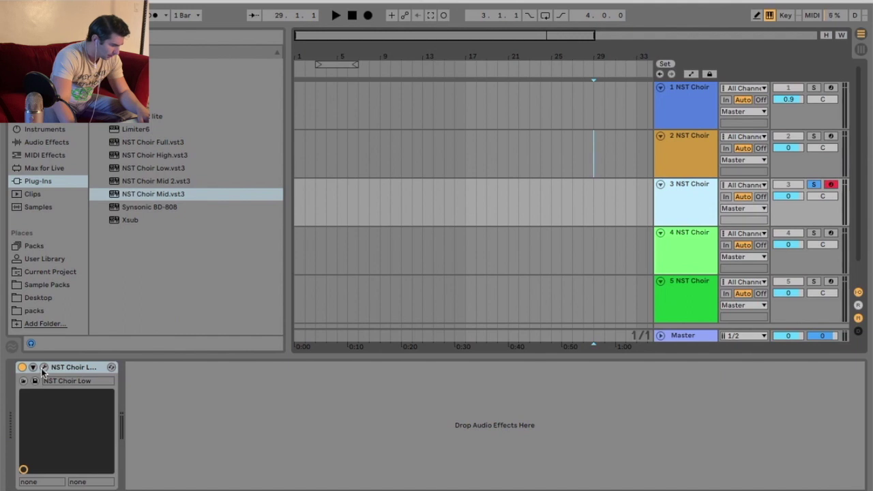
click(43, 367)
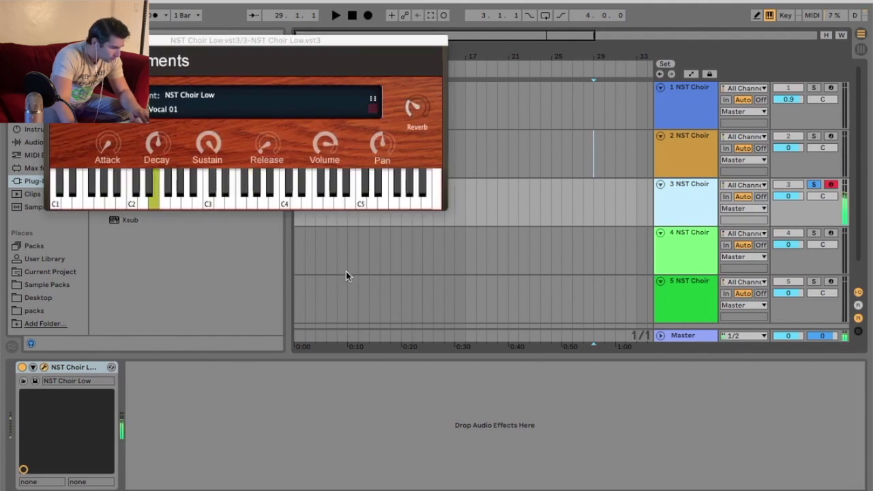
Step: Audition the NST Choir Low groups Vocal 06 and Vocal 07, ending on Vocal 08
click(172, 115)
click(198, 154)
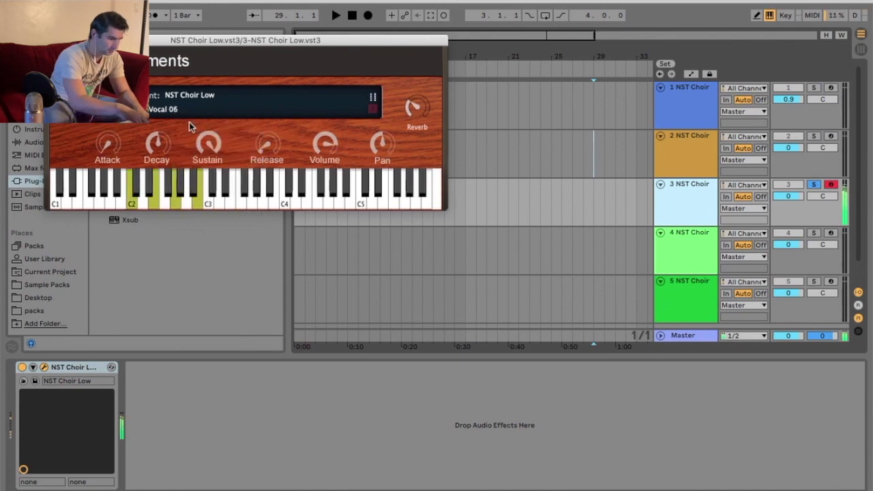
click(180, 114)
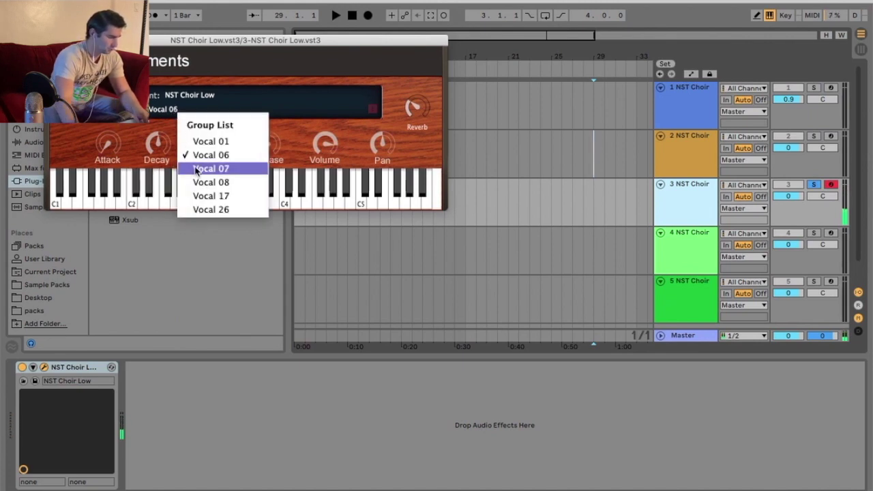
click(211, 168)
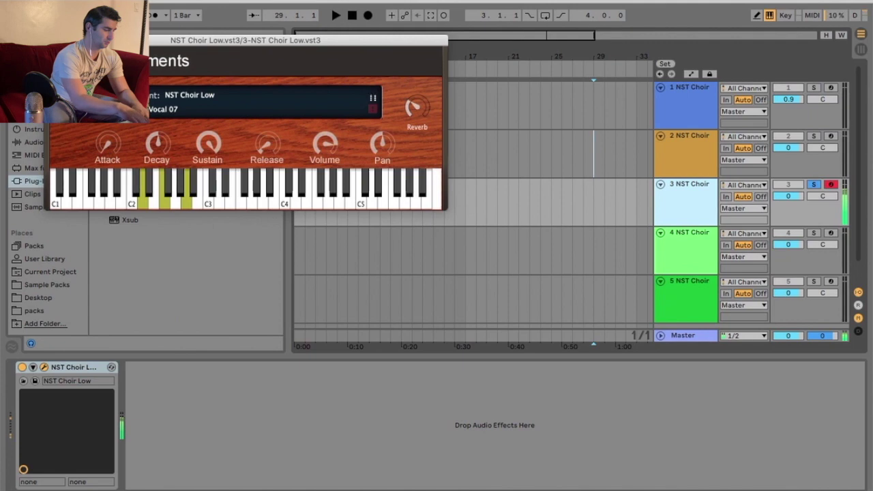
click(163, 109)
click(197, 152)
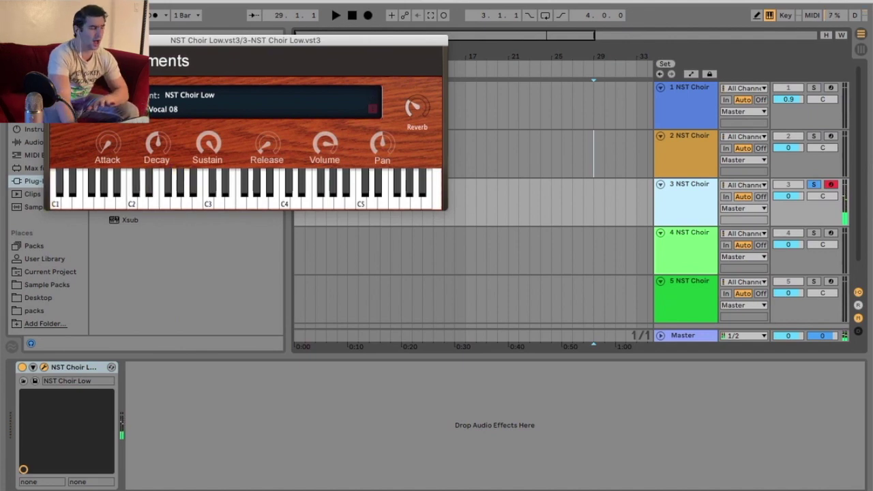
Step: Audition the NST Choir Low groups Vocal 17 and Vocal 26, and check the plug-in's instrument list
click(170, 122)
click(239, 198)
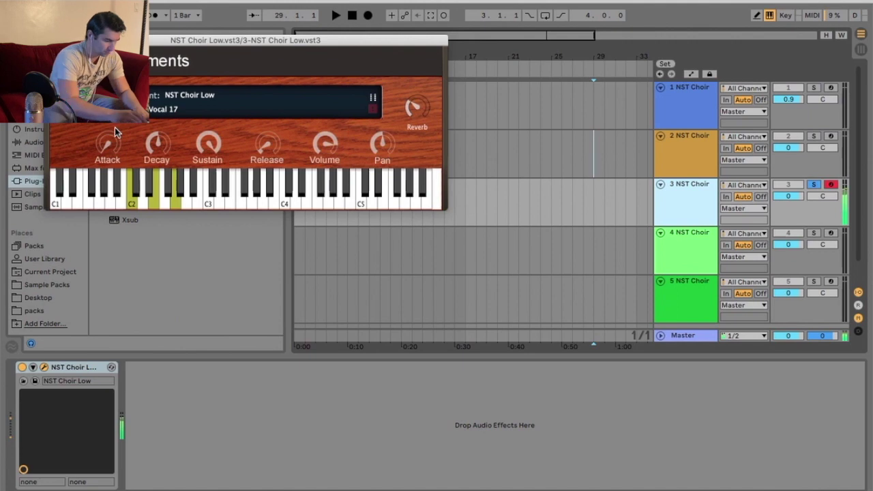
click(162, 111)
click(206, 207)
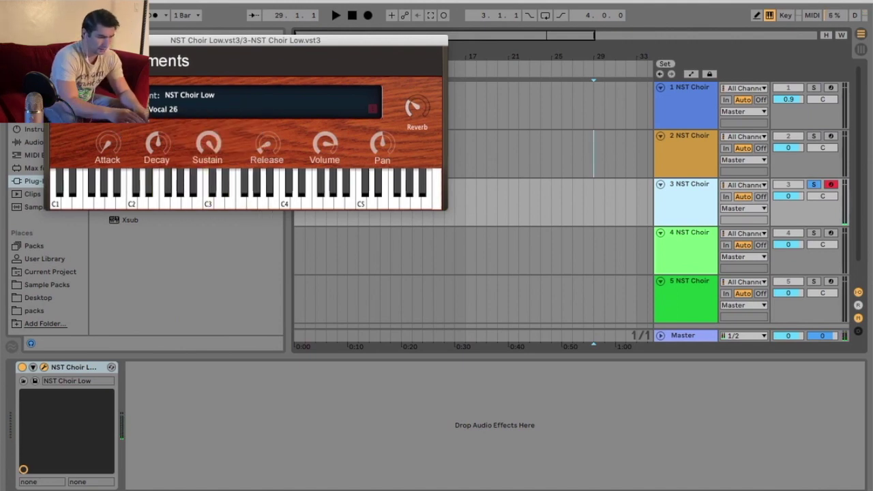
click(182, 94)
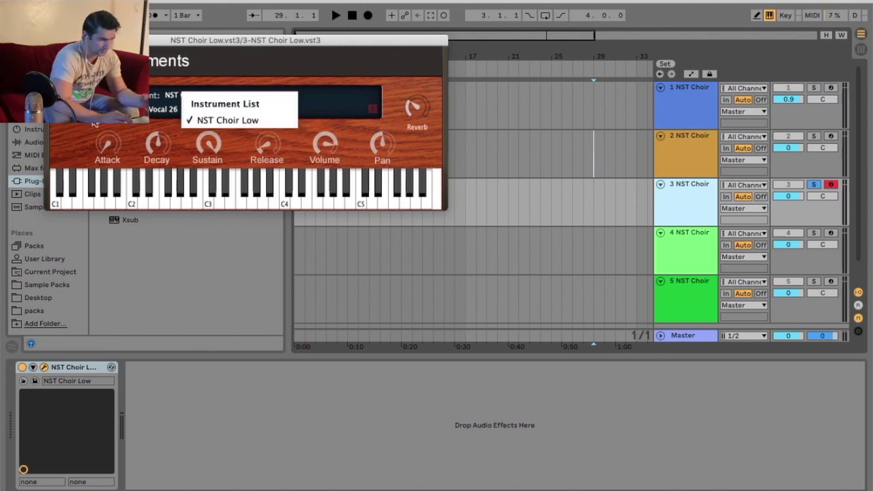
click(140, 86)
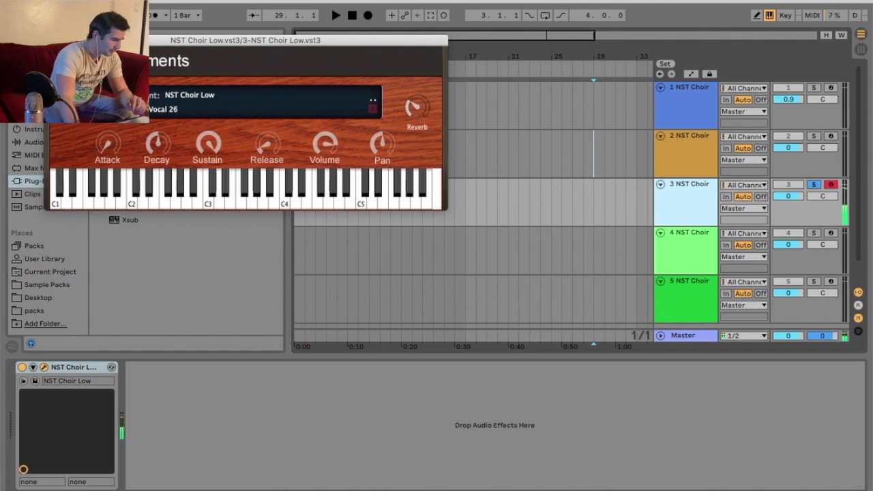
Step: Hide the NST Choir Low window, solo and arm the fourth track, and open its NST Choir Mid 2 instrument window
key(super+alt+p)
click(699, 245)
click(814, 233)
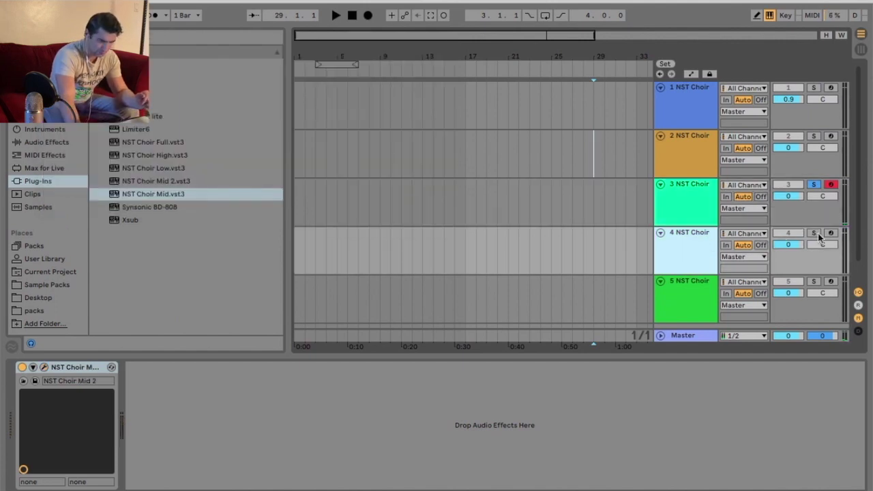
click(830, 234)
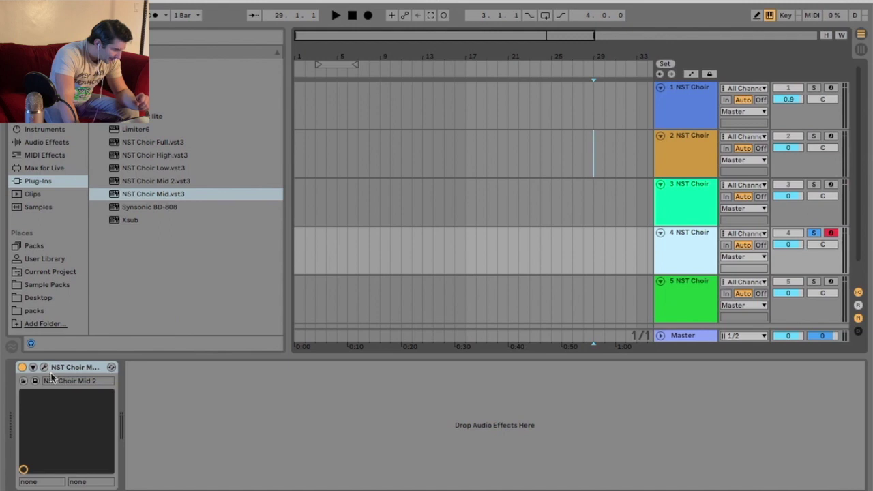
click(44, 368)
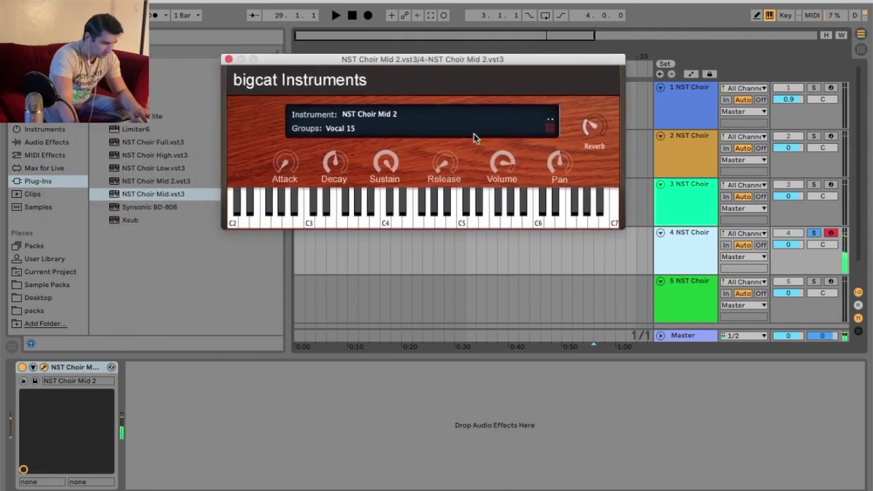
Step: Audition the NST Choir Mid 2 groups Vocal 16 and Vocal 18, ending on Vocal 27
click(346, 130)
click(374, 175)
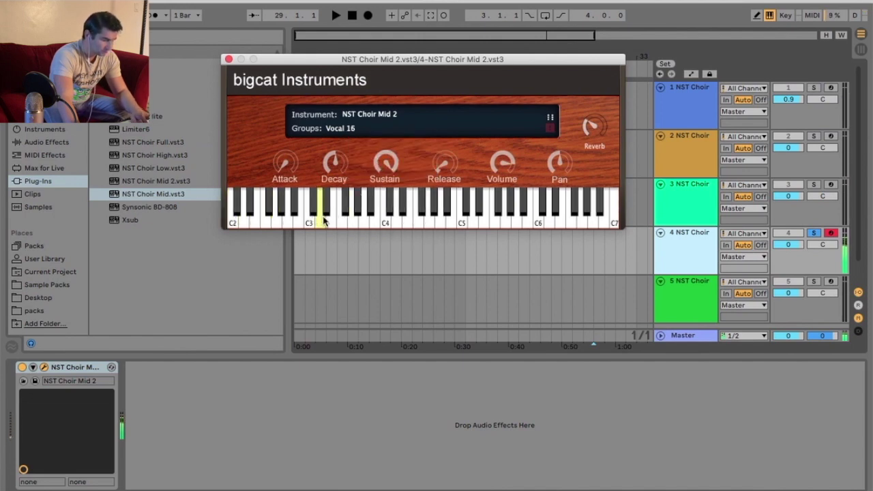
click(357, 137)
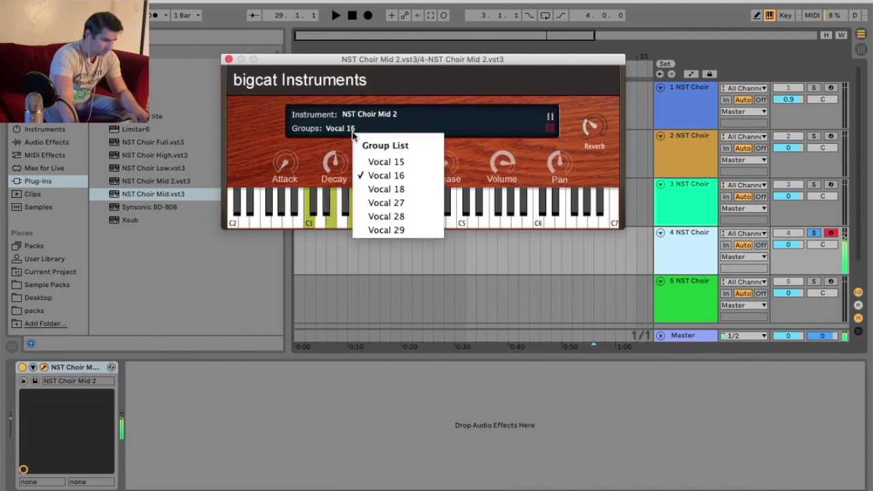
click(381, 187)
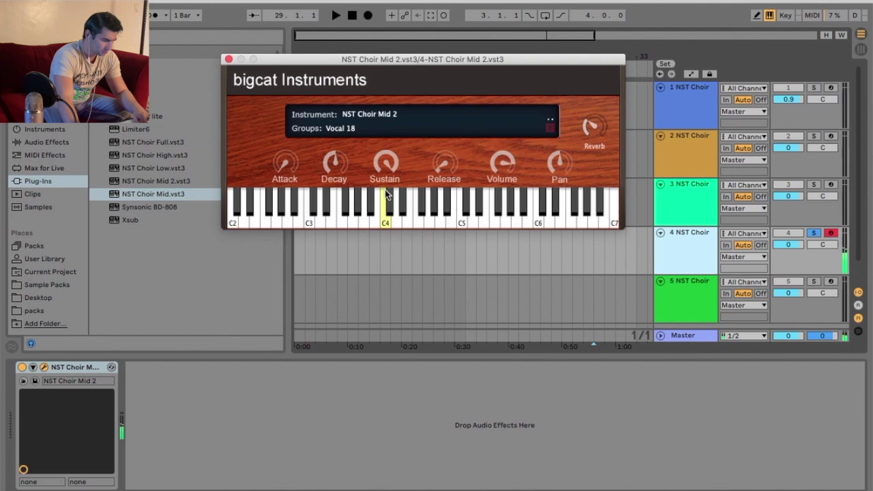
click(346, 131)
click(384, 204)
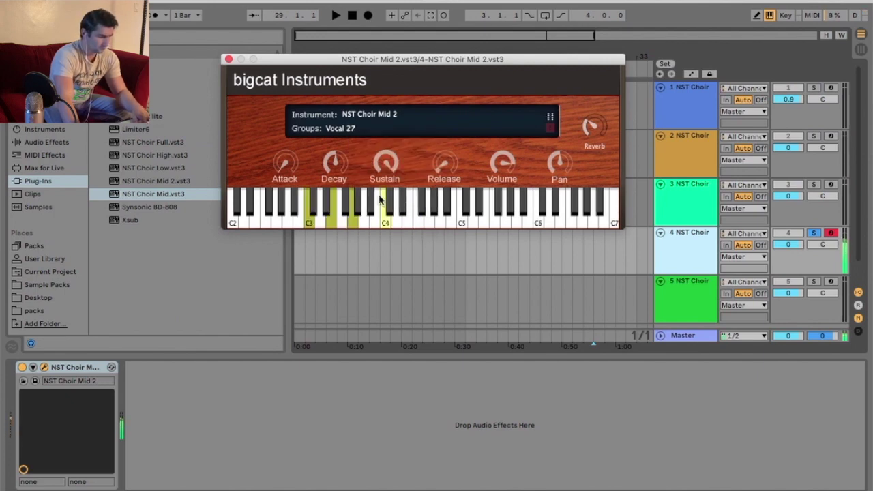
Step: Audition the NST Choir Mid 2 groups Vocal 28 and Vocal 29
click(350, 137)
click(374, 213)
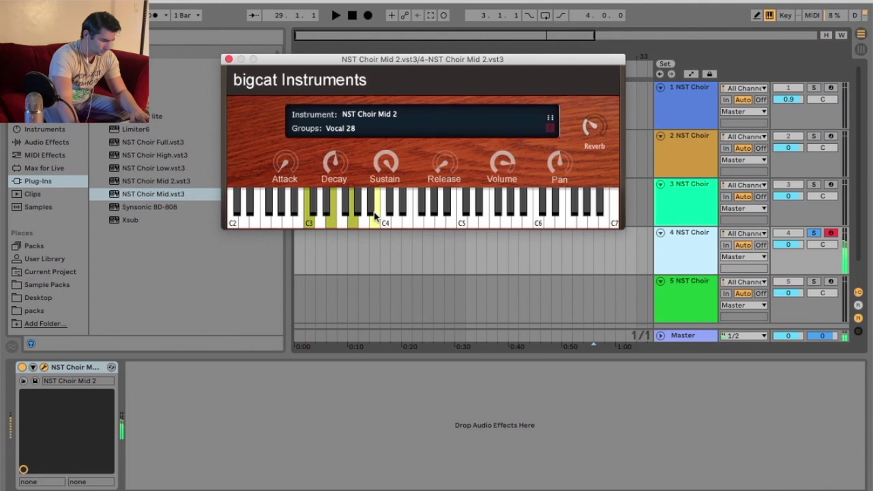
click(350, 131)
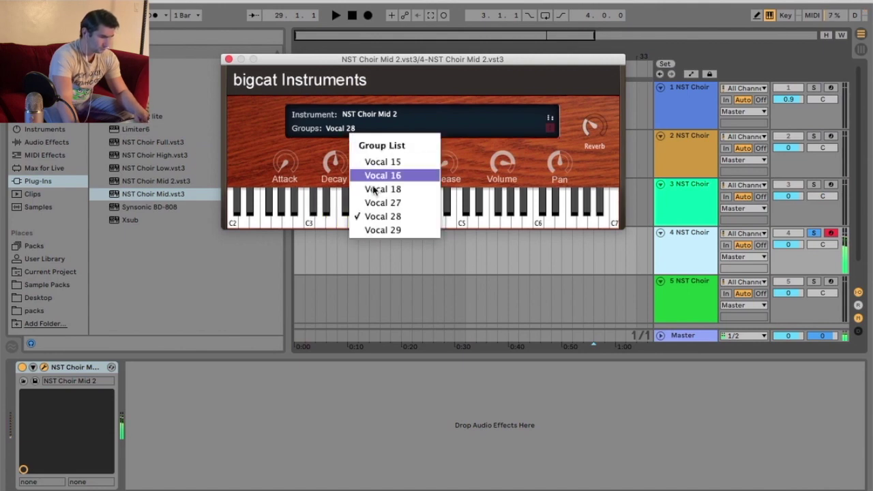
click(375, 229)
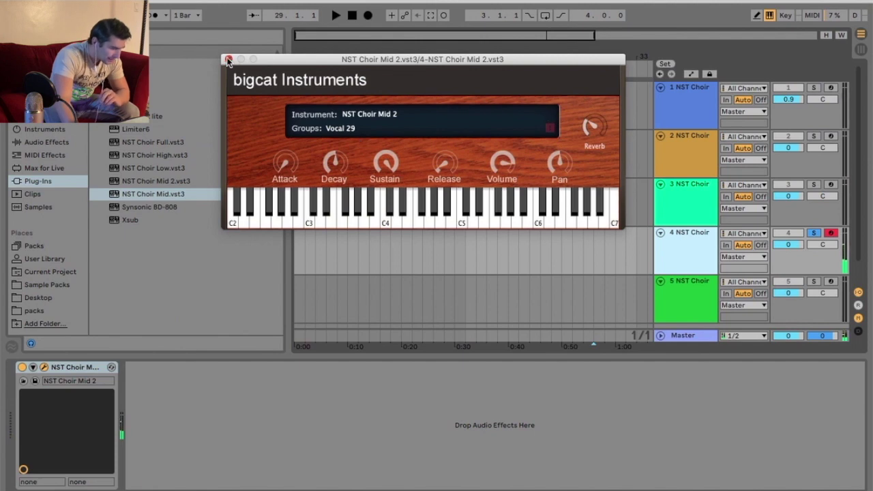
Step: Close the NST Choir Mid 2 window, solo and arm the fifth track, and open its NST Choir Mid instrument window
click(228, 60)
click(686, 286)
click(813, 282)
click(831, 281)
click(43, 366)
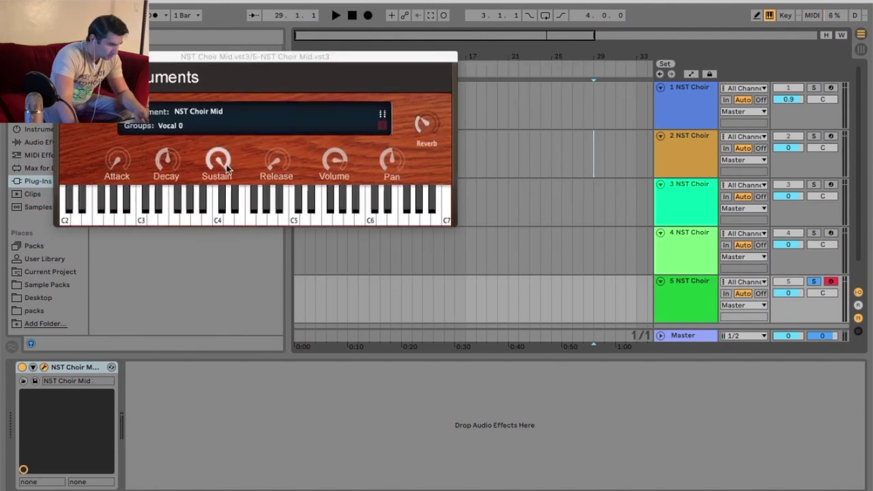
Step: Move the NST Choir Mid window clear of the webcam overlay and play a C3-E3-G3 chord with Vocal 0
drag(209, 59, 368, 72)
key(a)
key(d)
key(g)
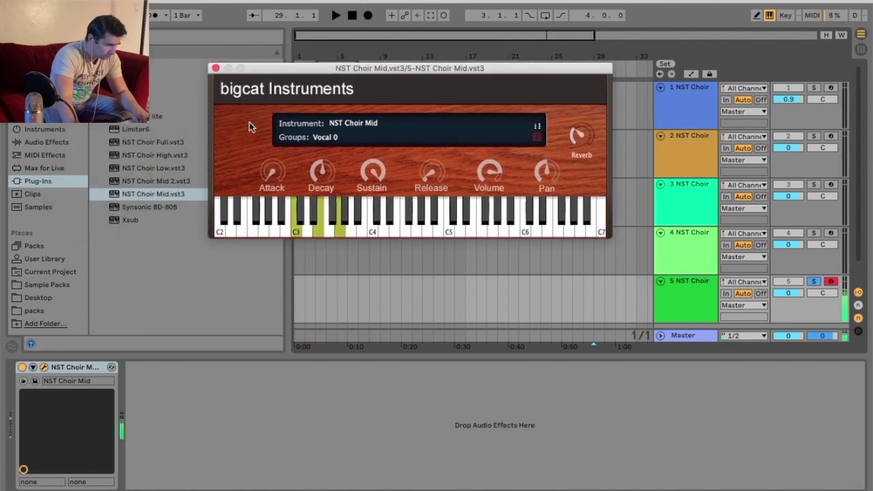
Step: Audition the NST Choir Mid groups Vocal 4 and Vocal 5 with a C3-E3-G3 chord each
click(327, 138)
click(346, 175)
key(a)
key(d)
key(g)
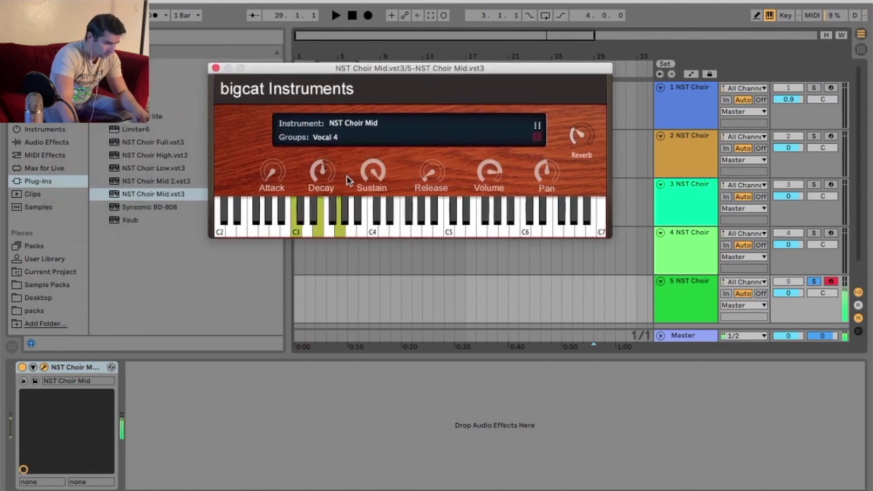
click(325, 140)
click(344, 195)
key(a)
key(d)
key(g)
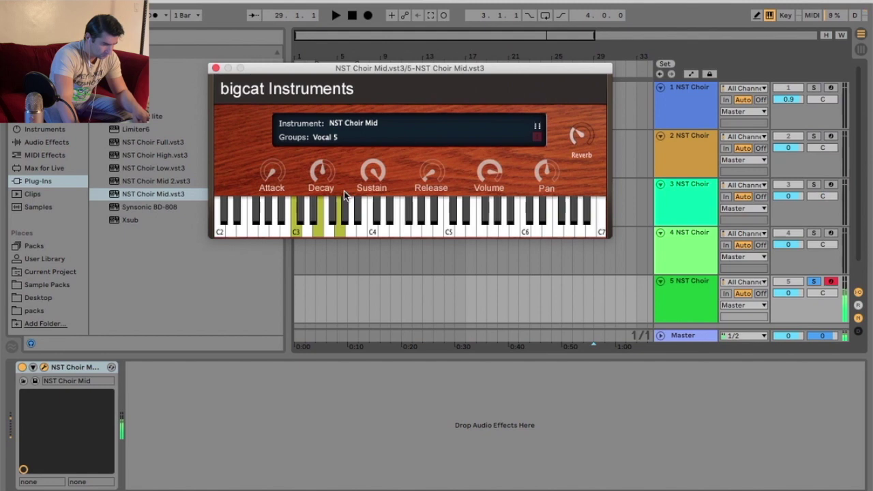
Step: Audition the NST Choir Mid groups Vocal 9 and Vocal 10 with a C3-E3-G3 chord each
click(329, 139)
click(346, 208)
key(a)
key(d)
key(g)
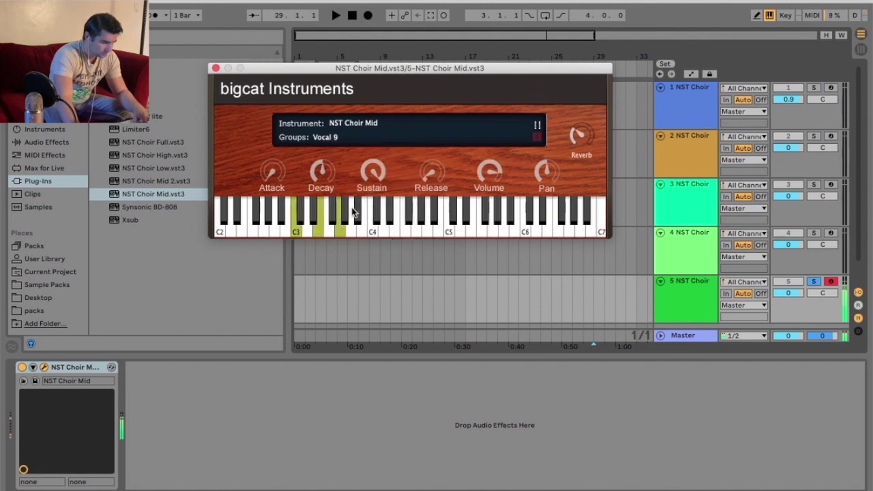
click(335, 138)
click(348, 220)
key(a)
key(d)
key(g)
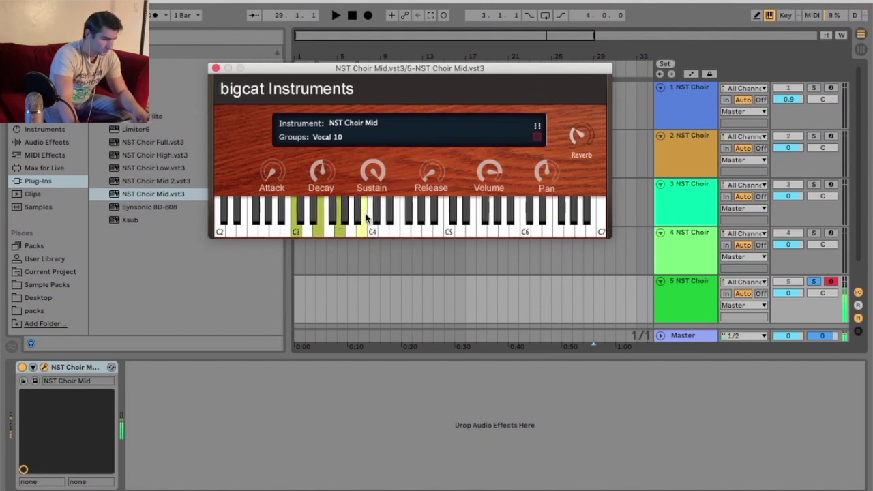
Step: Select the NST Choir Mid group listed after Vocal 10 and play a C-E-G chord with it
click(336, 140)
click(362, 236)
key(a)
key(d)
key(g)
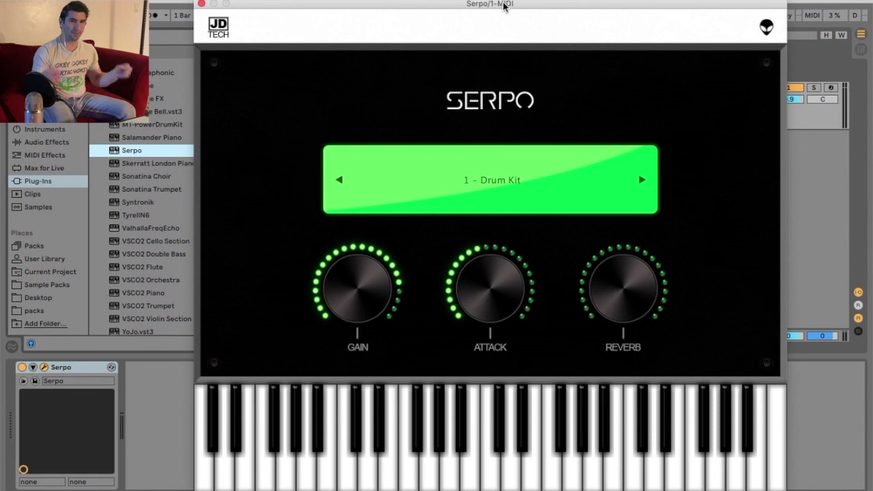
Step: Switch the Serpo instrument's preset to 2 – Sri Lanka Vocals 1
click(529, 183)
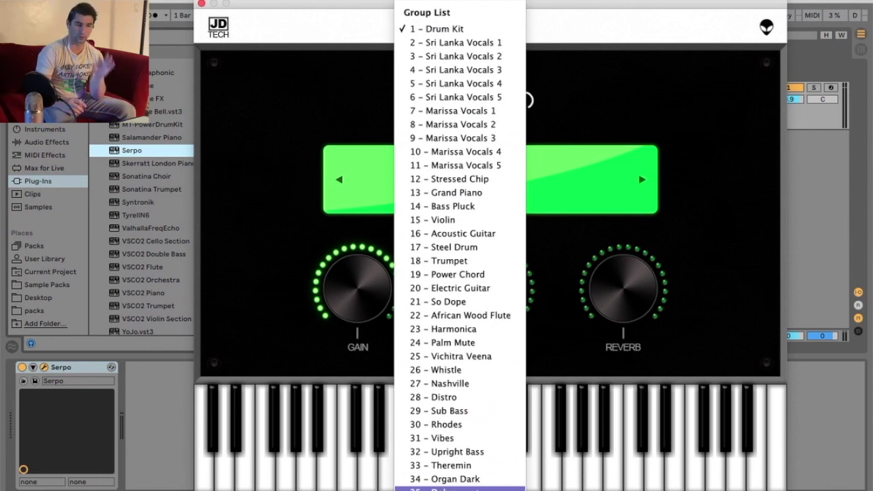
click(490, 43)
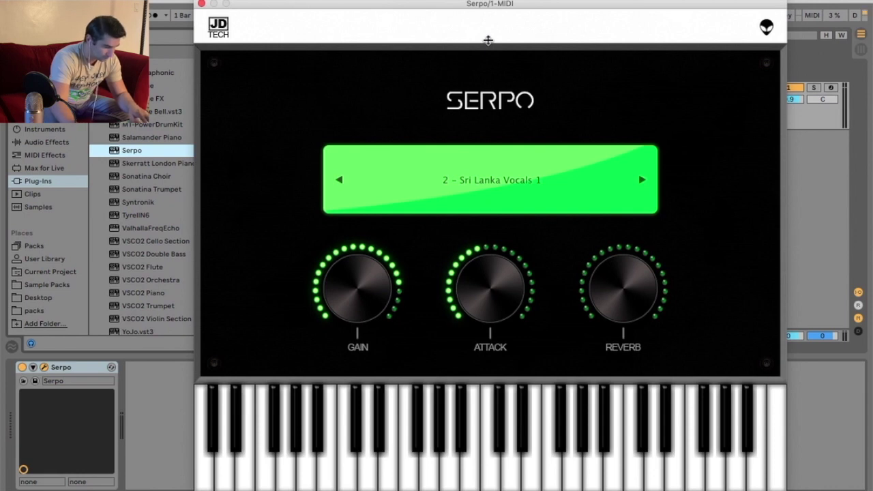
Step: Arm the Serpo track for recording, move the plug-in window slightly, and audition the Sri Lanka Vocals 1 preset
click(831, 88)
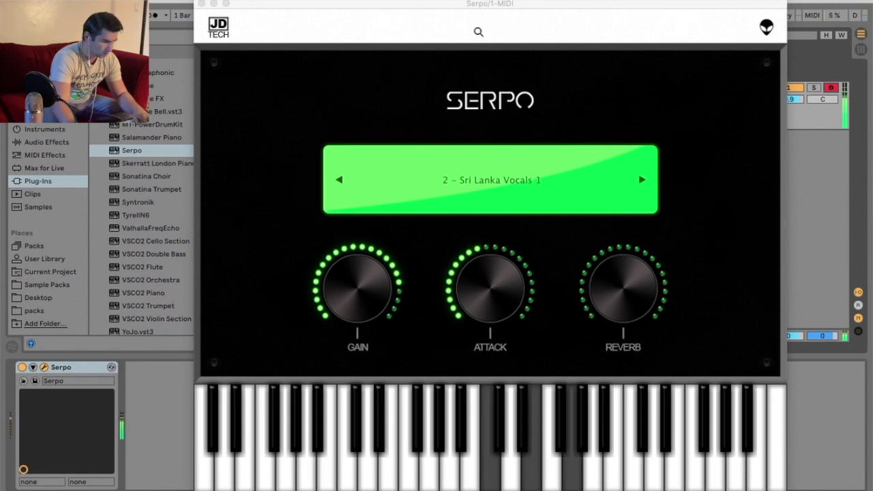
drag(530, 2, 504, 5)
drag(318, 293, 323, 268)
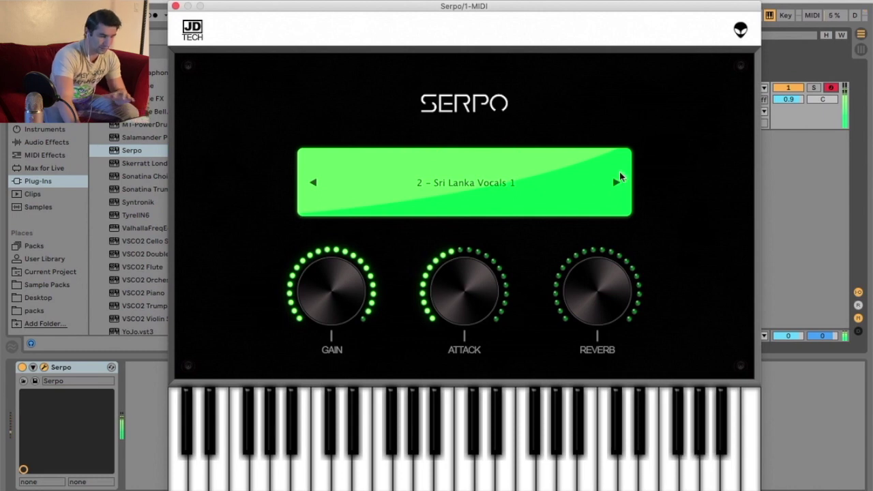
Step: Switch Serpo through the presets Sri Lanka Vocals 2, 3, 4 and 5, auditioning each one
click(512, 181)
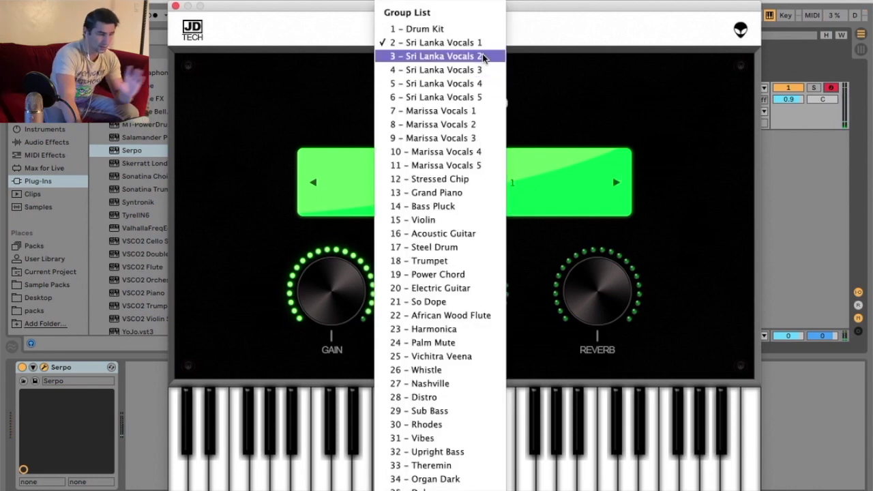
click(612, 182)
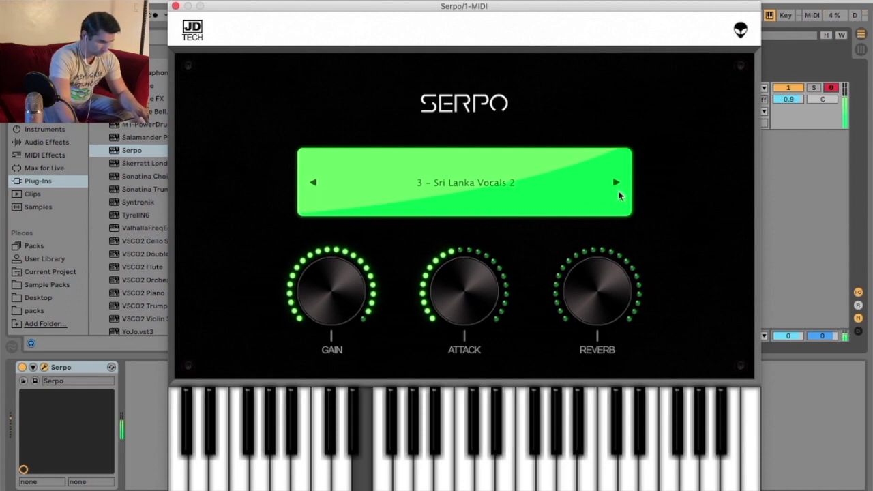
click(617, 187)
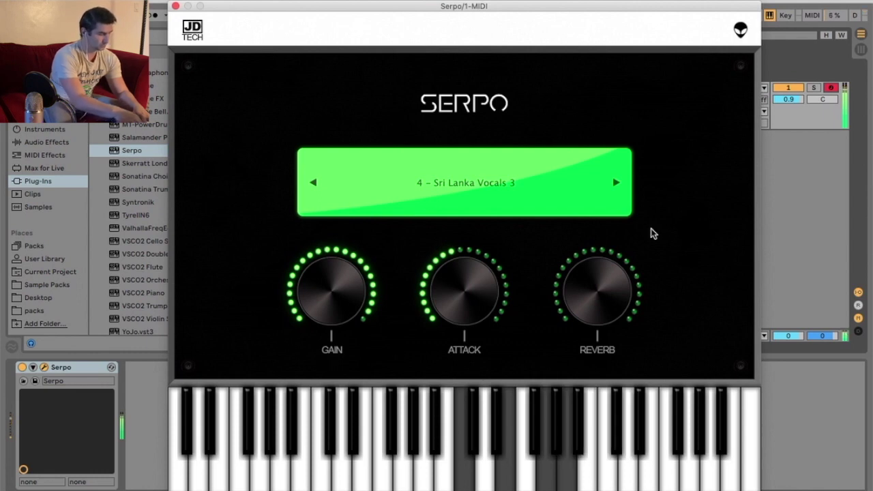
click(617, 185)
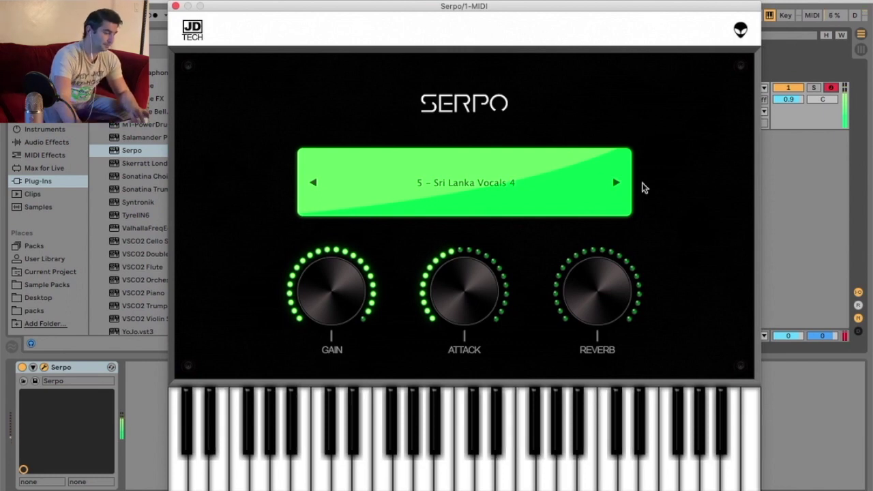
click(617, 182)
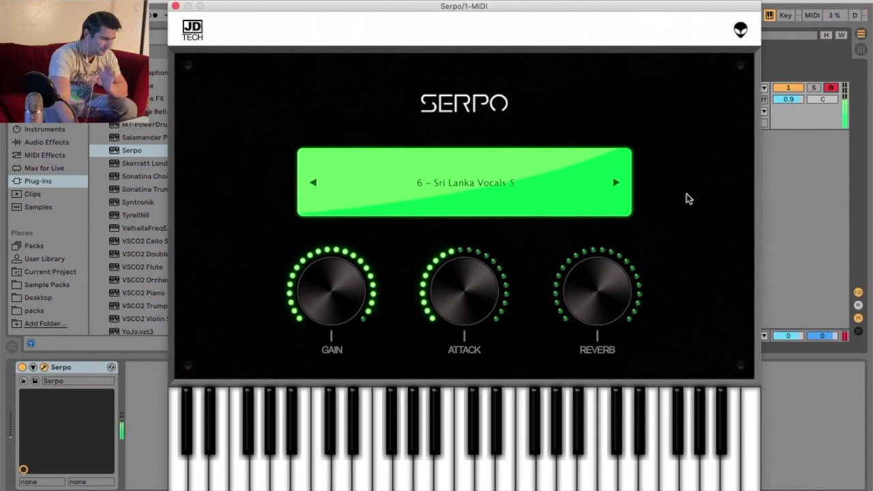
Step: Select Serpo's preset 7 – Marissa Vocals 1, then 8 – Marissa Vocals 2, and audition each with single notes
click(510, 186)
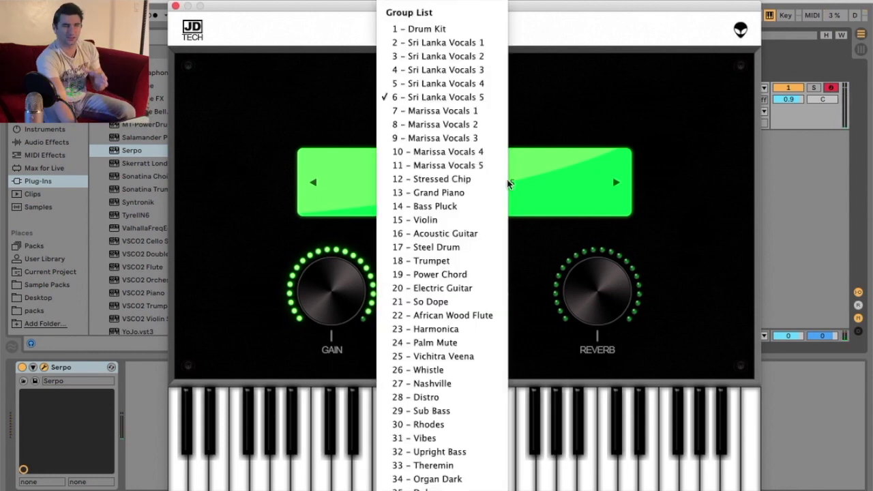
click(480, 112)
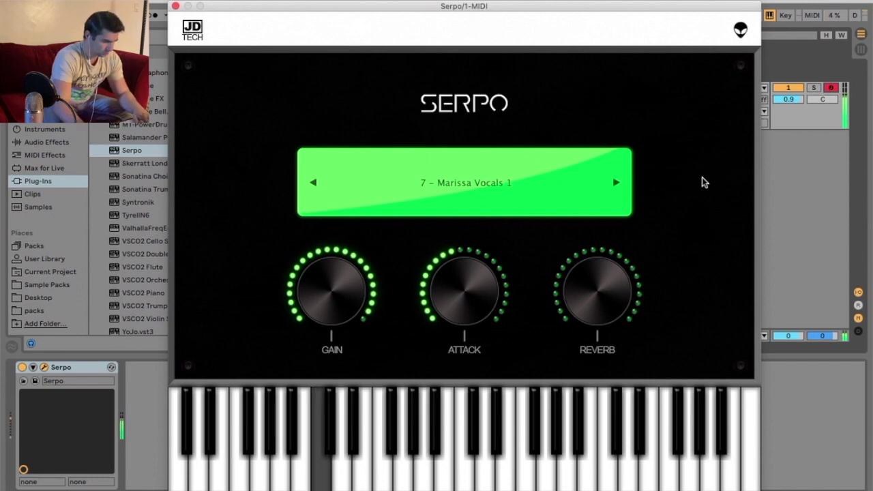
click(615, 183)
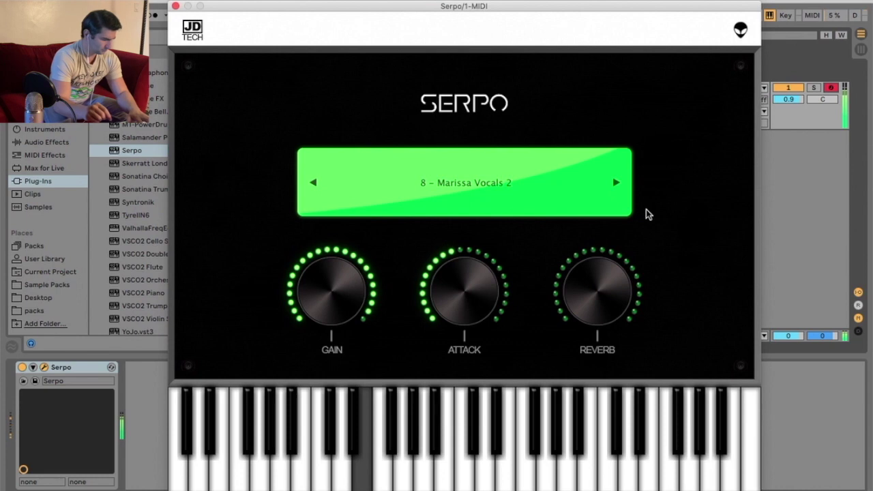
Step: Switch Serpo to 9 – Marissa Vocals 3 and audition it with low and higher single notes
click(617, 182)
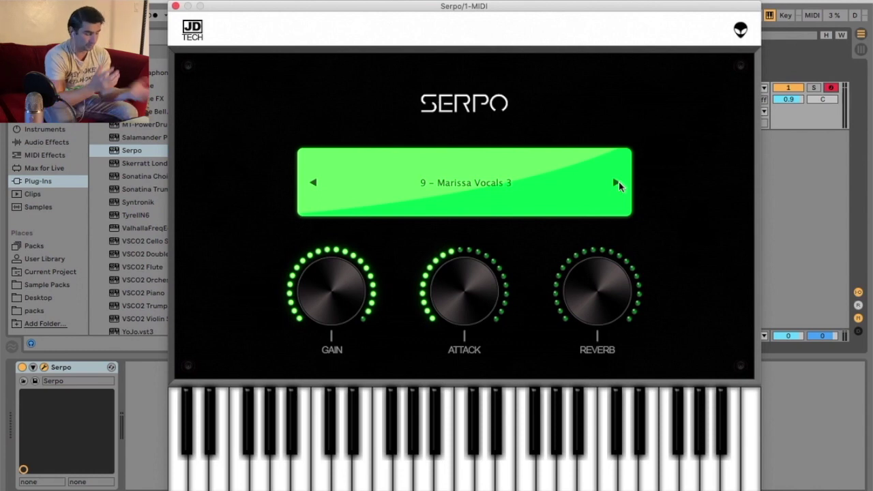
key(a)
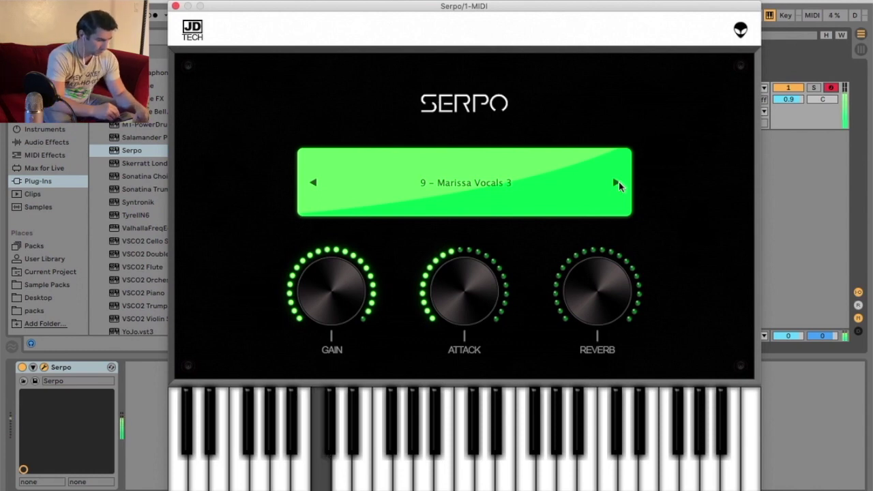
key(d)
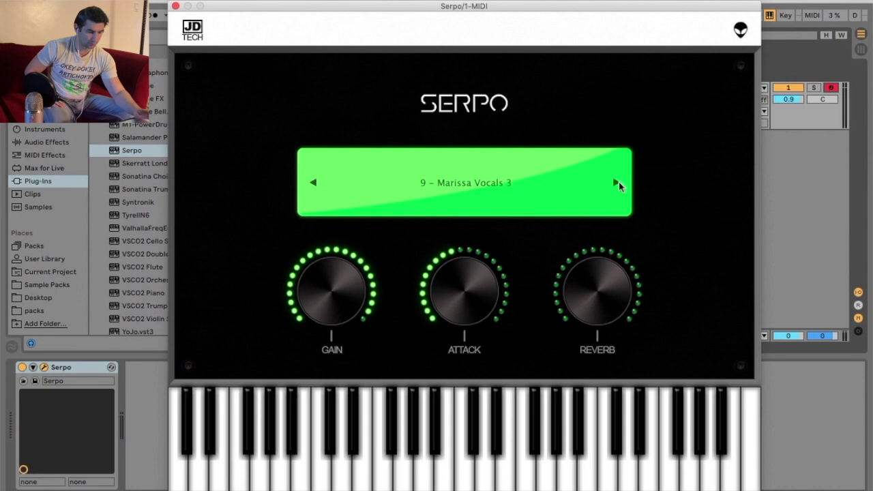
key(semicolon)
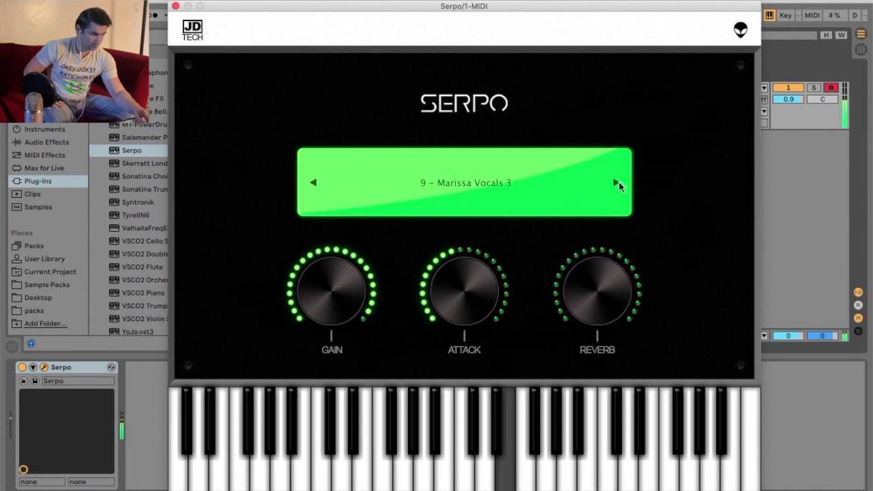
key(l)
key(k)
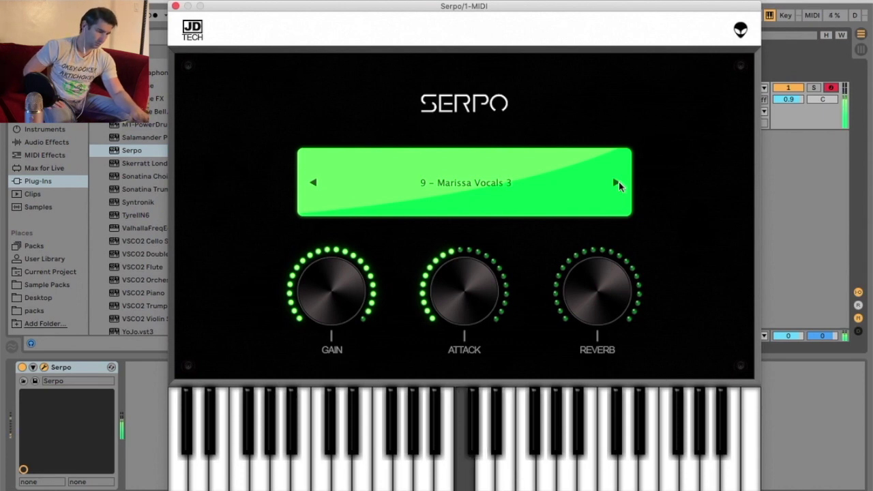
Step: Switch Serpo to 10 – Marissa Vocals 4 and audition it with a short melody of single notes
click(617, 183)
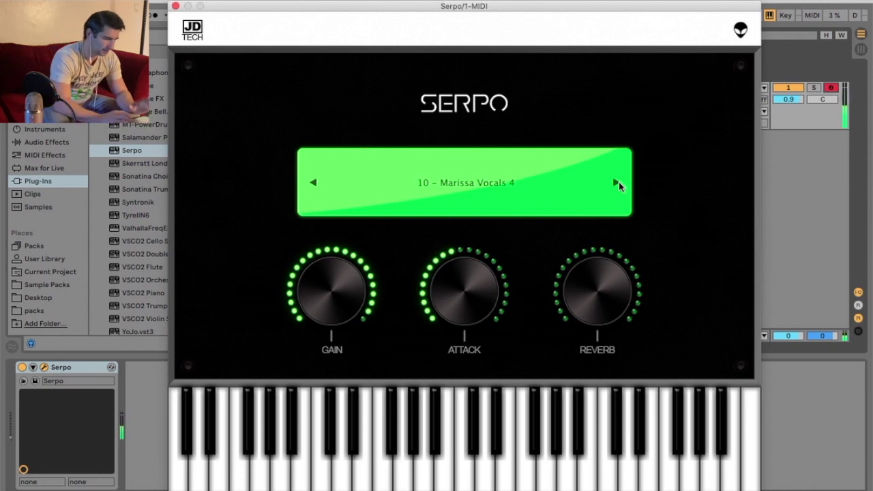
key(semicolon)
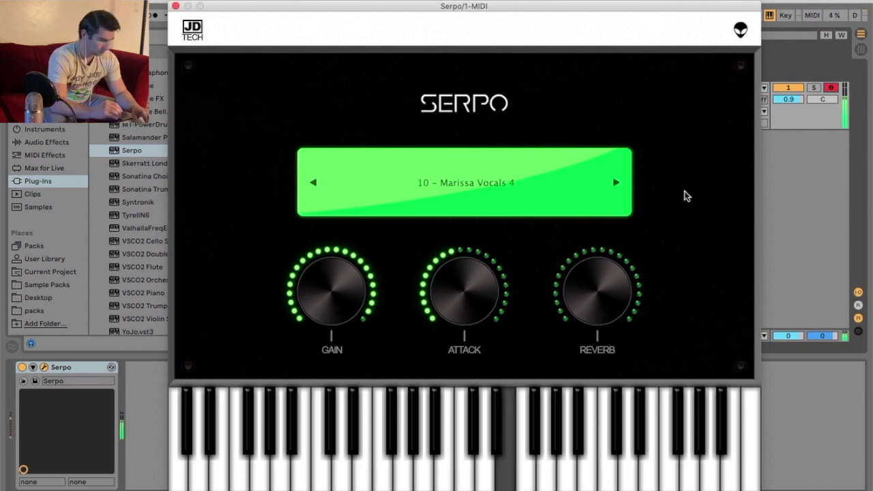
key(apostrophe)
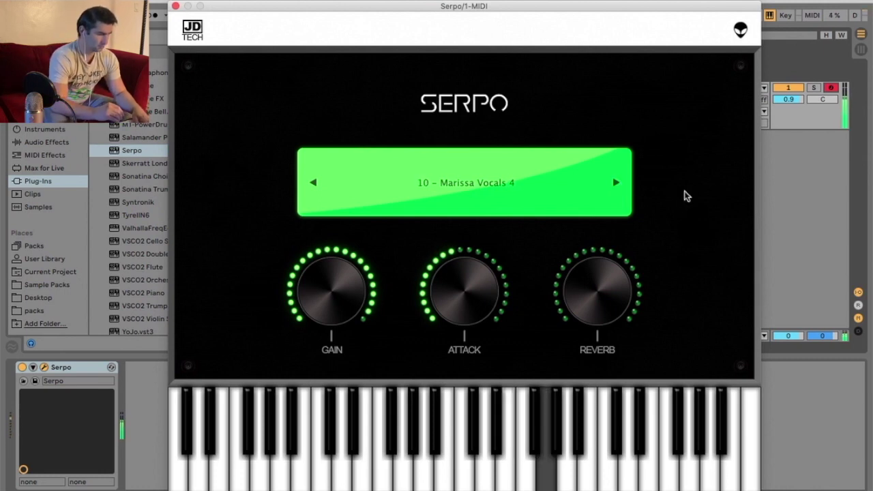
key(l)
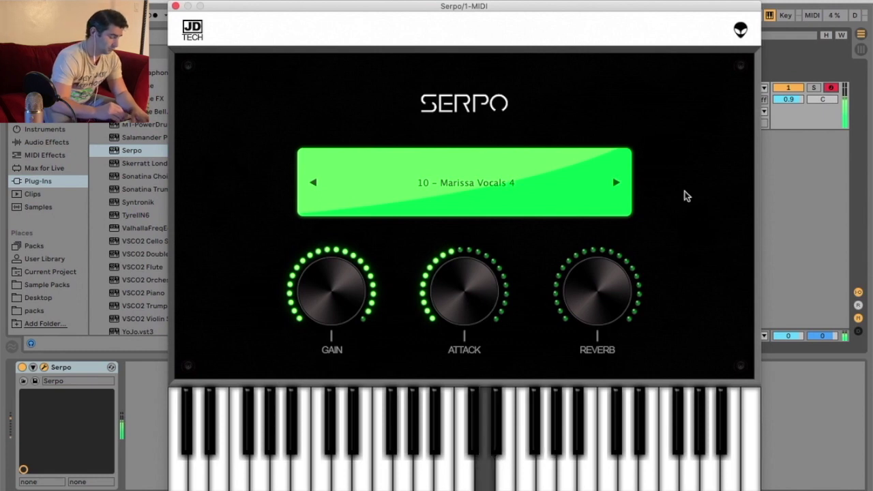
key(k)
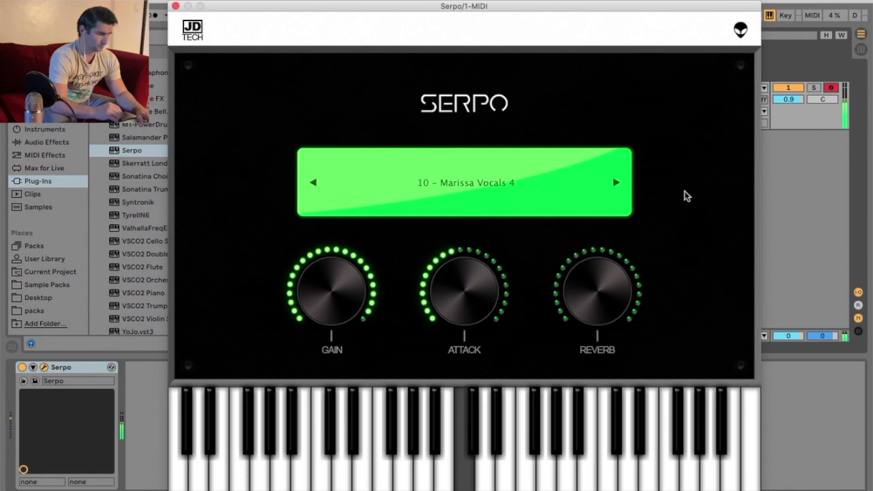
Step: Switch Serpo to 11 – Marissa Vocals 5 and audition it with single notes and three-note chords
click(616, 182)
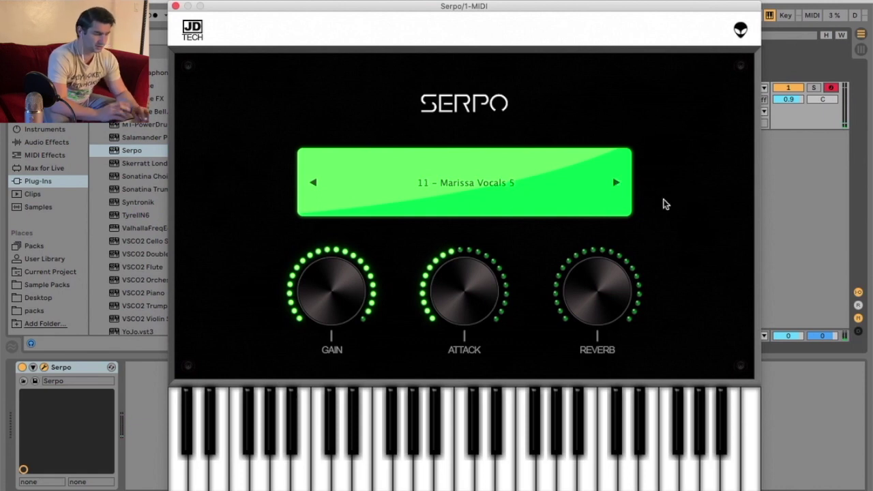
key(k)
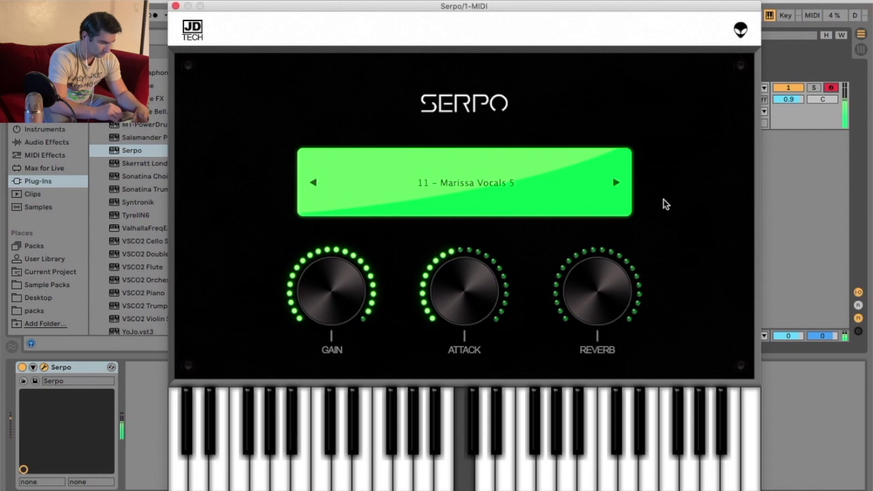
key(d)
key(g)
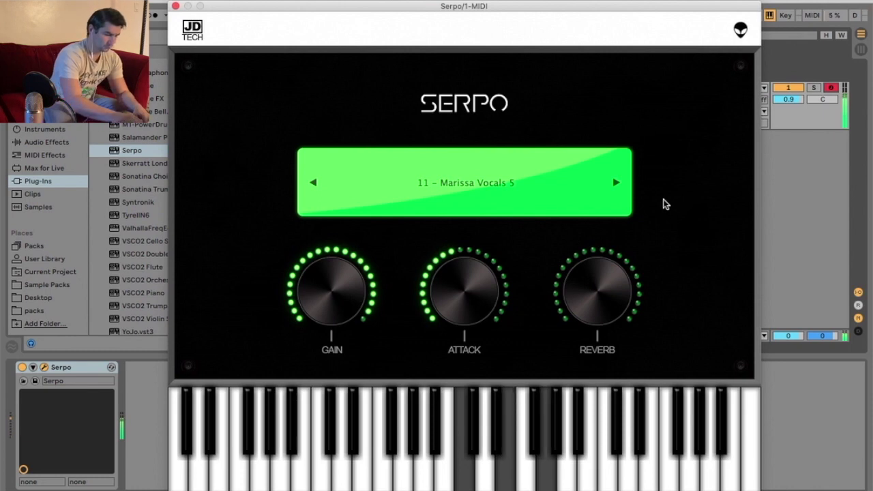
key(k)
key(h)
key(s)
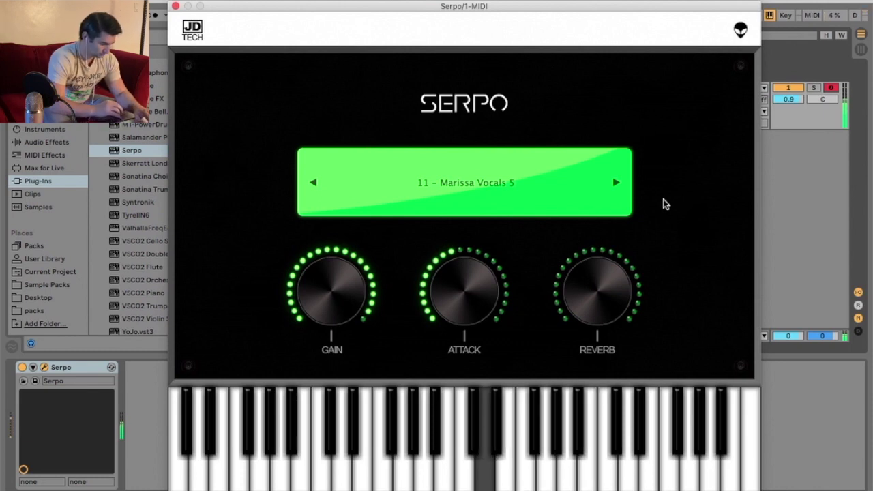
key(a)
key(z)
key(s)
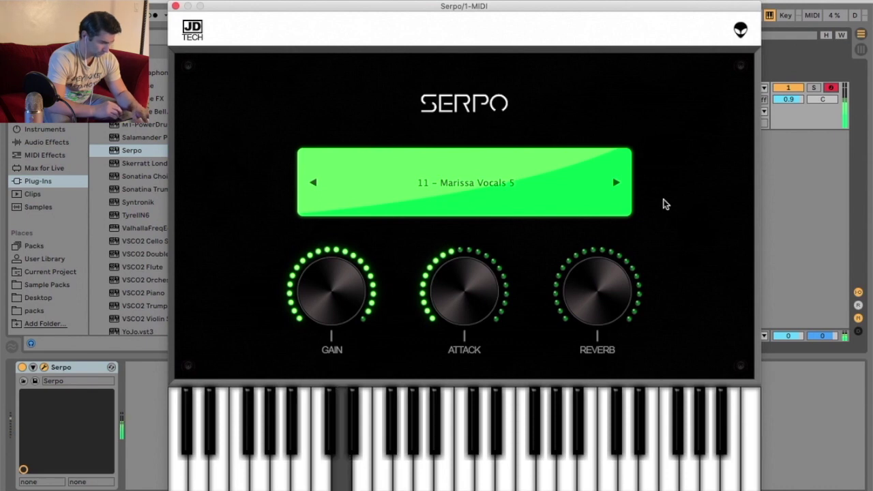
key(f)
key(y)
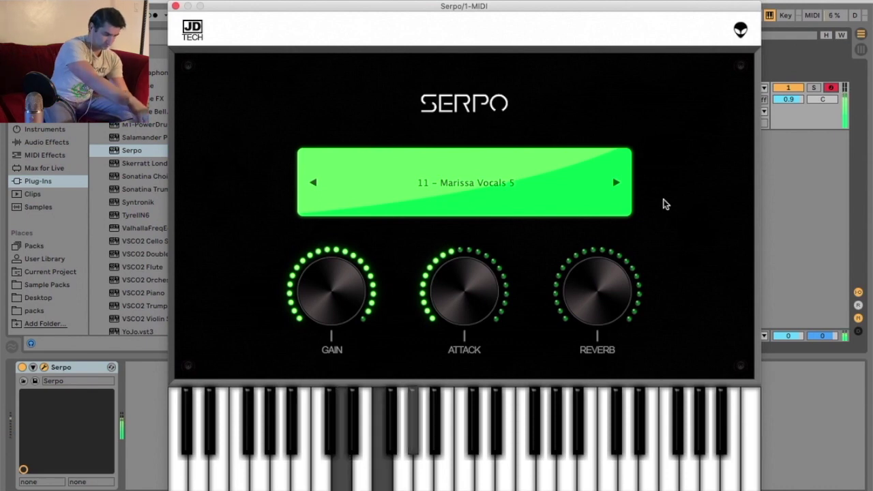
key(u)
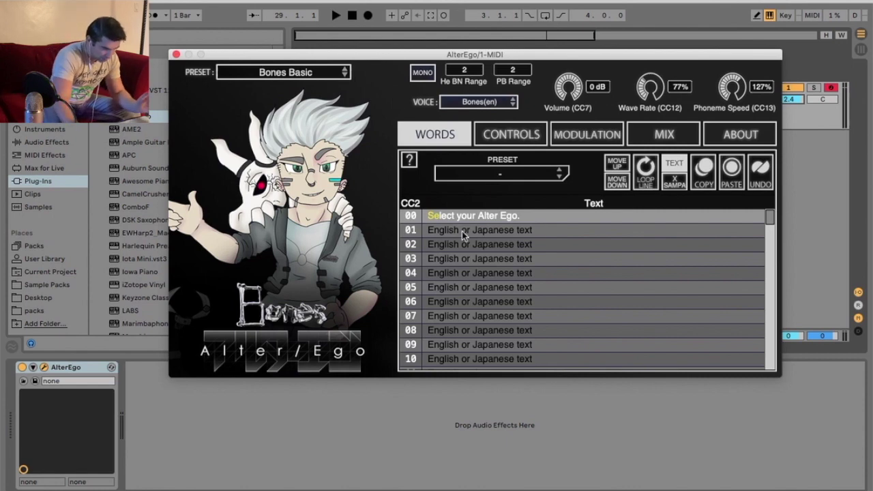
Step: Replace the text in AlterEgo's word line 00 with "Meow Meow Meow"
double_click(486, 215)
drag(523, 217, 414, 218)
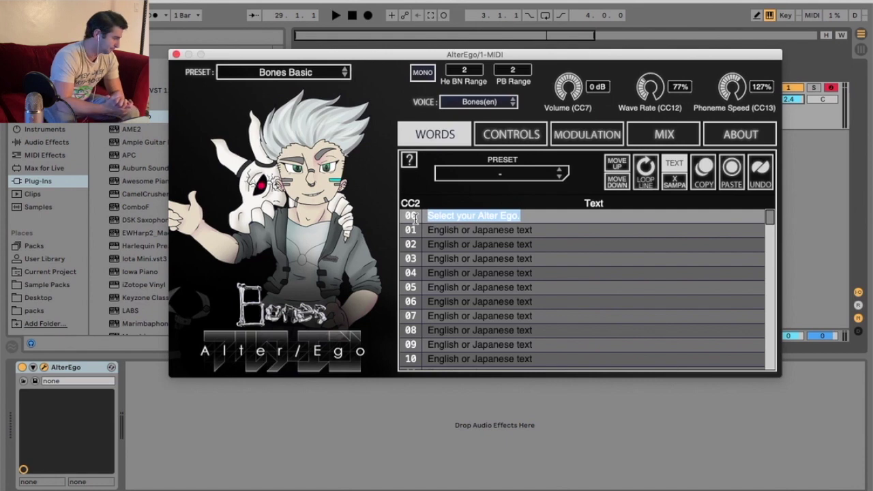
text(Me)
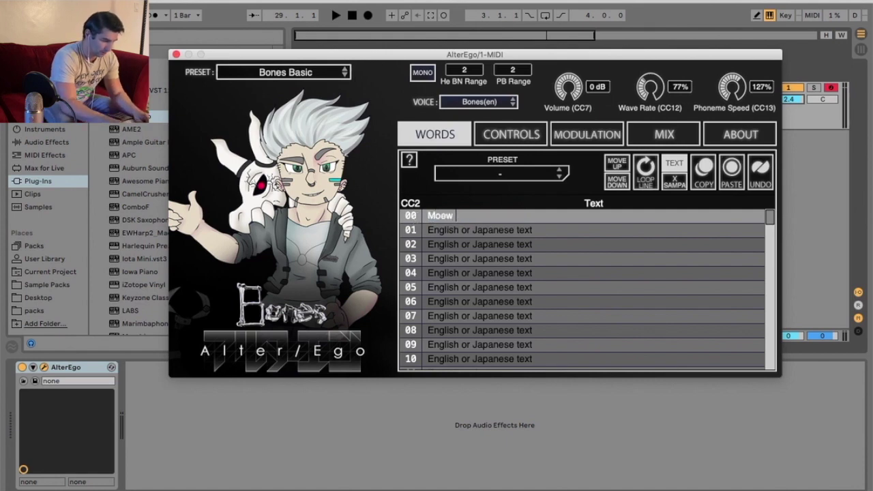
text(ow Meow Meow)
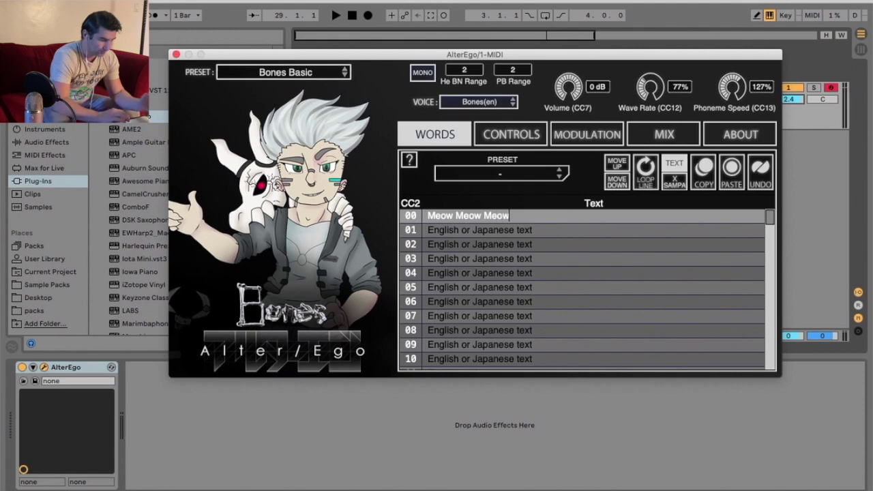
key(Return)
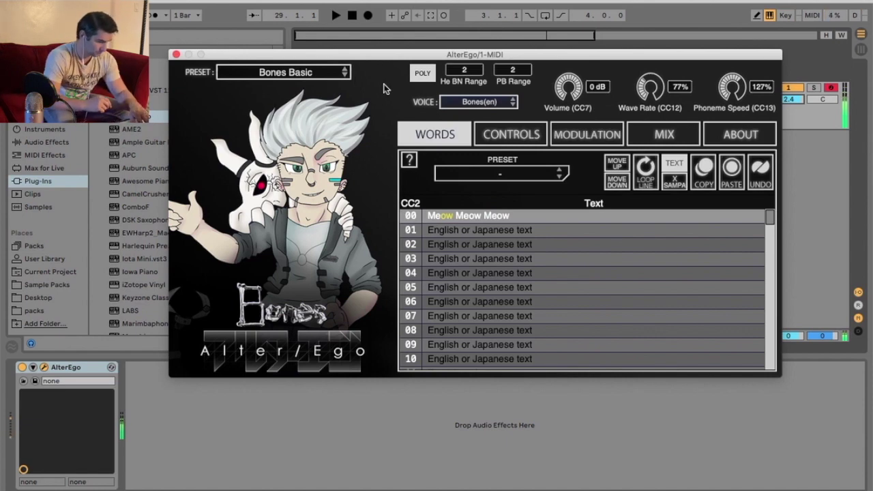
Step: Set AlterEgo to mono mode, then load the Bones Choir preset from the Bones presets
click(423, 73)
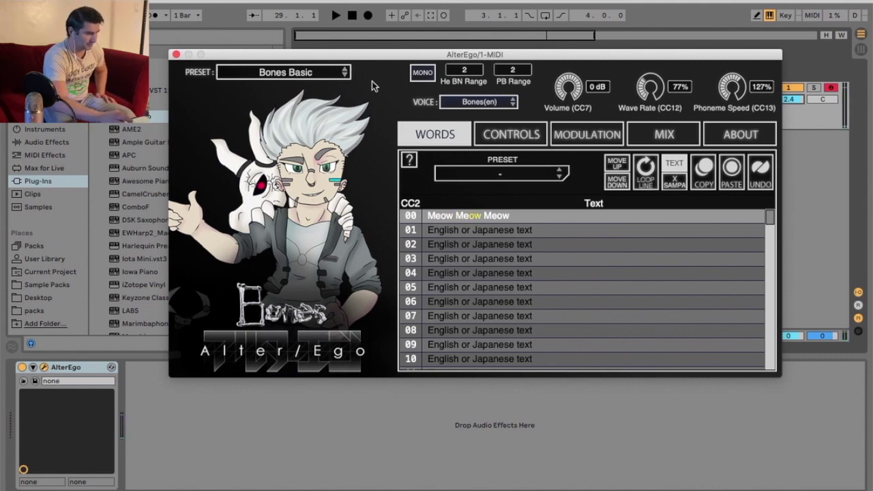
click(295, 73)
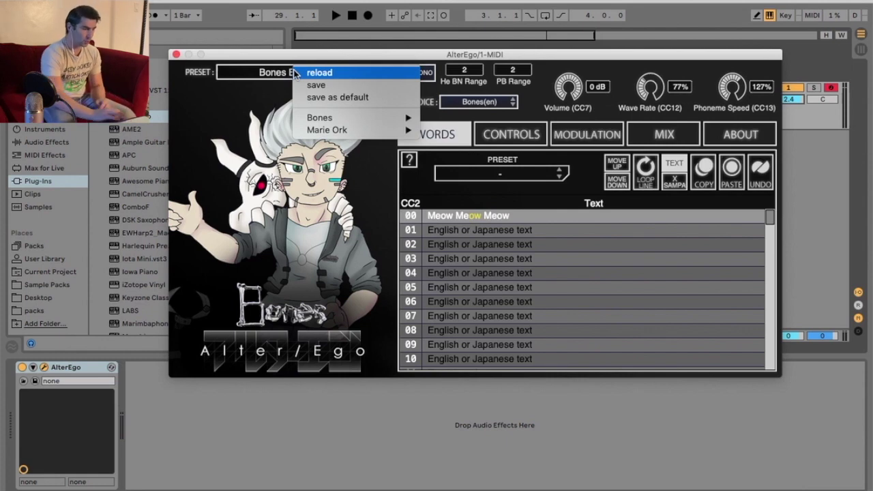
mouse_move(318, 121)
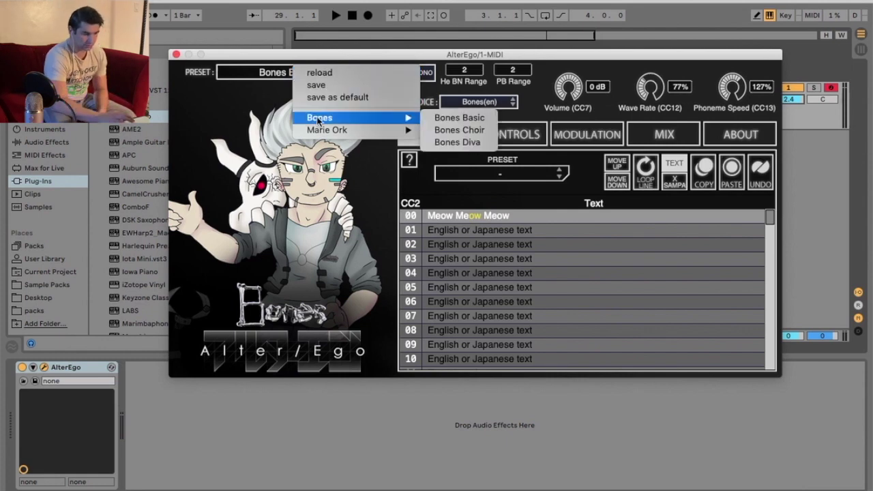
click(446, 130)
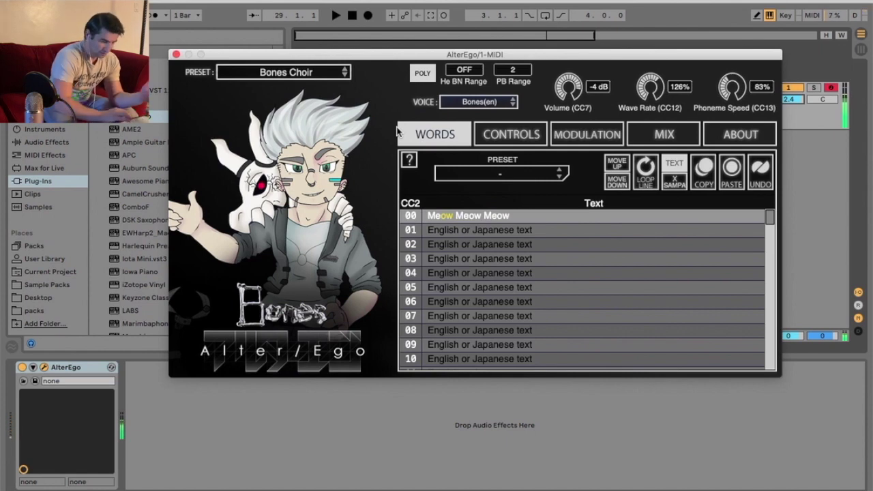
Step: Load the Bones Diva preset from AlterEgo's Bones presets
click(294, 74)
mouse_move(337, 126)
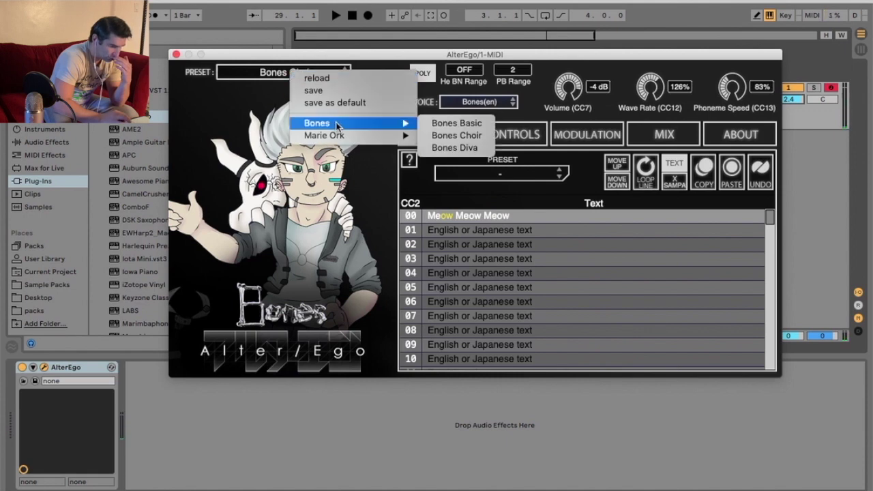
click(454, 148)
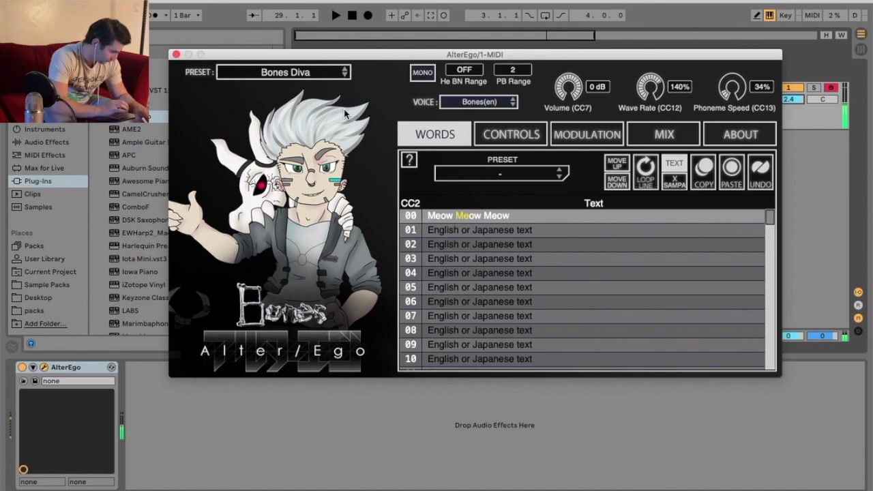
Step: Load the M Ork growl whisper preset from AlterEgo's Marie Ork presets
click(266, 75)
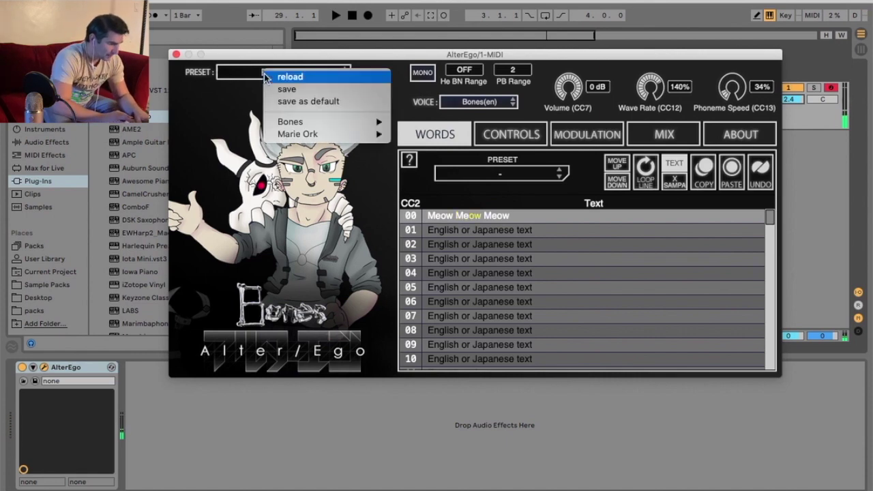
mouse_move(299, 134)
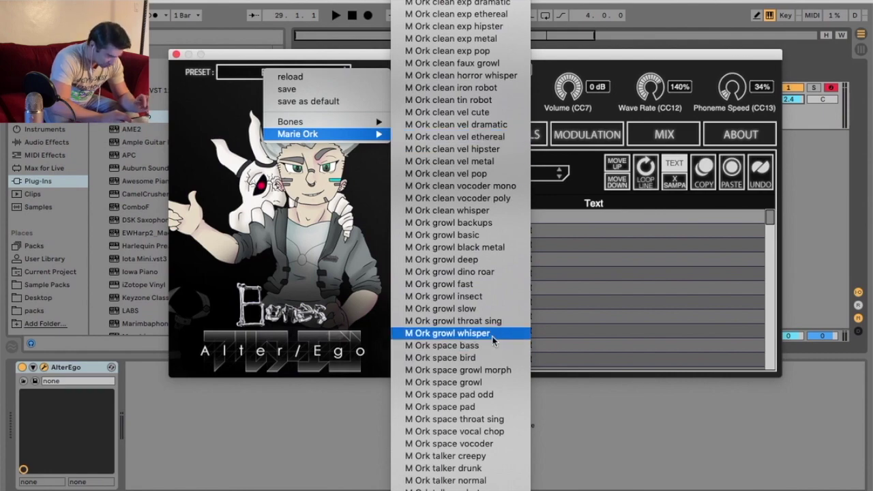
click(360, 227)
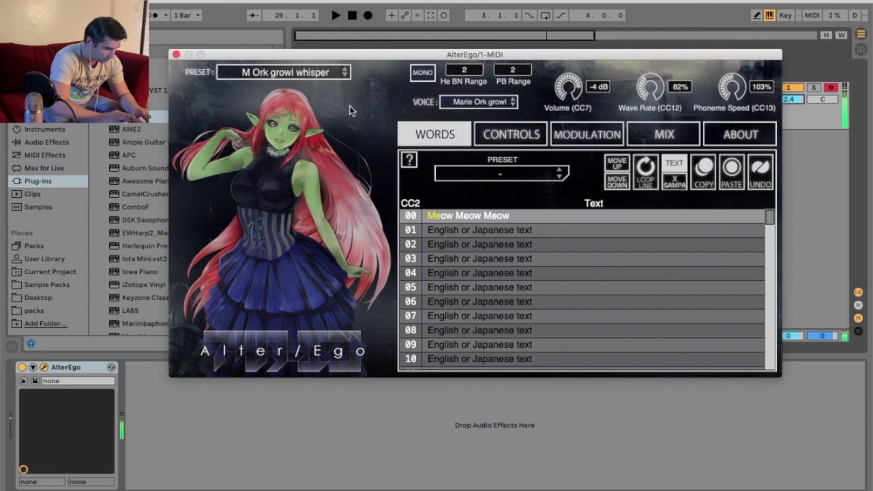
Step: Switch AlterEgo to the M Ork clean exp cute preset from the Marie Ork presets
click(309, 68)
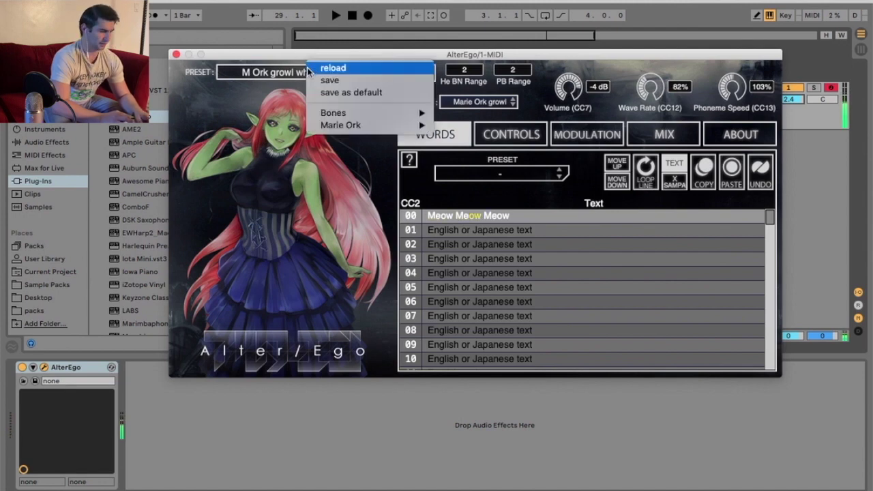
mouse_move(414, 125)
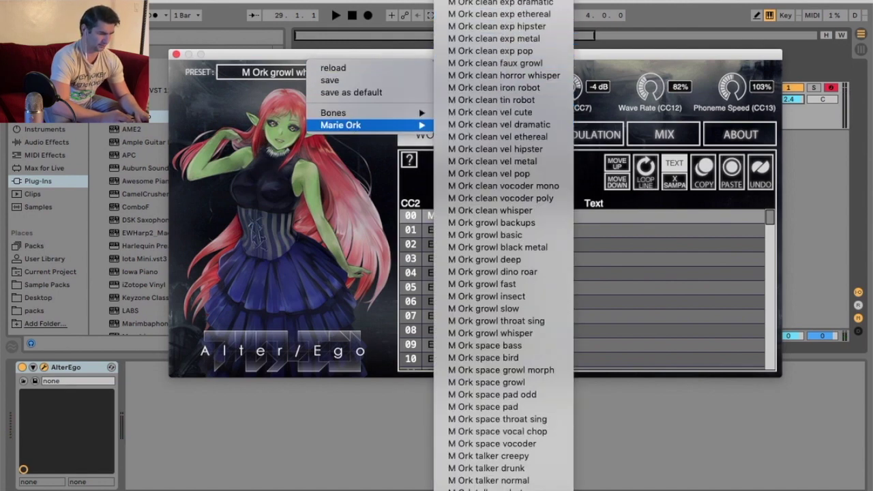
click(368, 155)
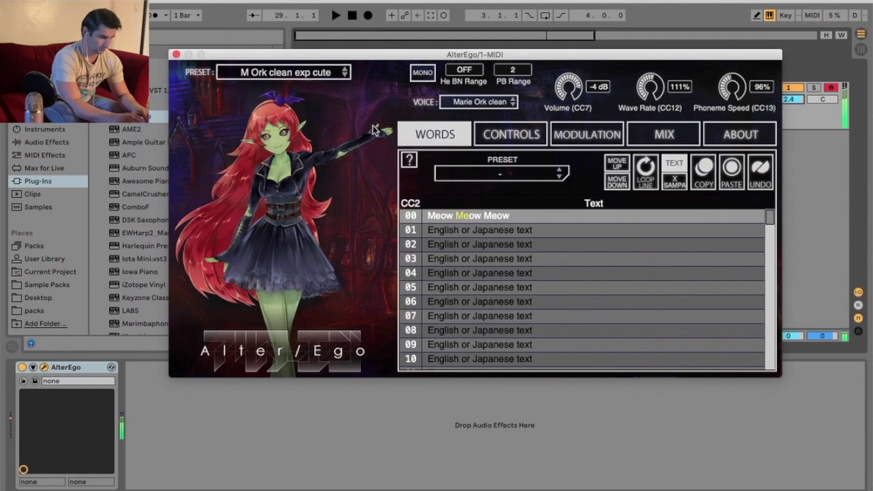
Step: Load the M Ork clean choir pad preset and replace the text in word line 00 with "oooooo"
click(304, 77)
mouse_move(338, 135)
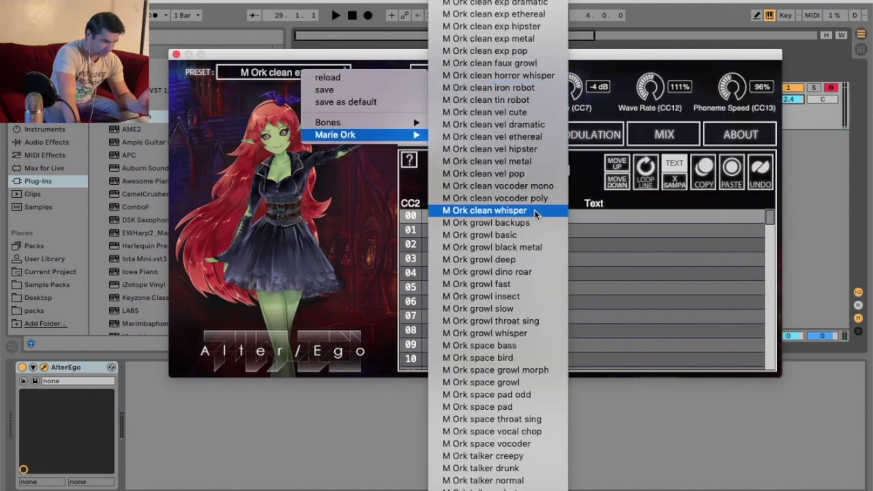
mouse_move(555, 375)
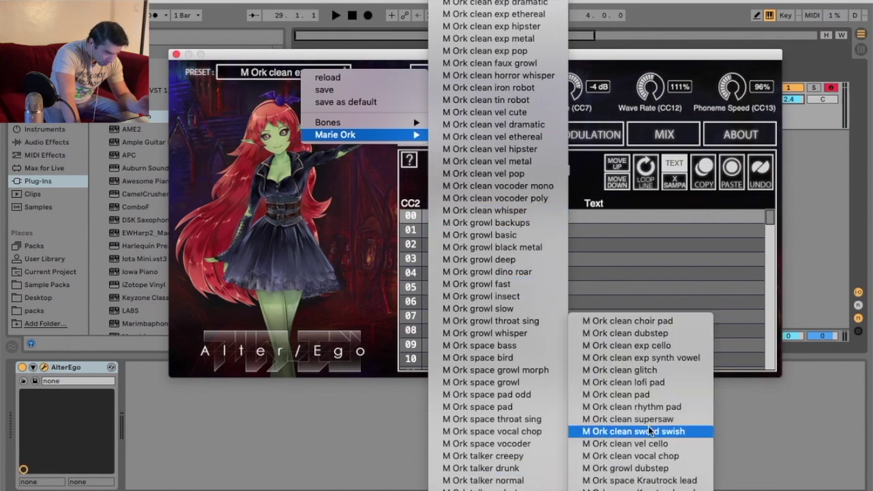
click(653, 324)
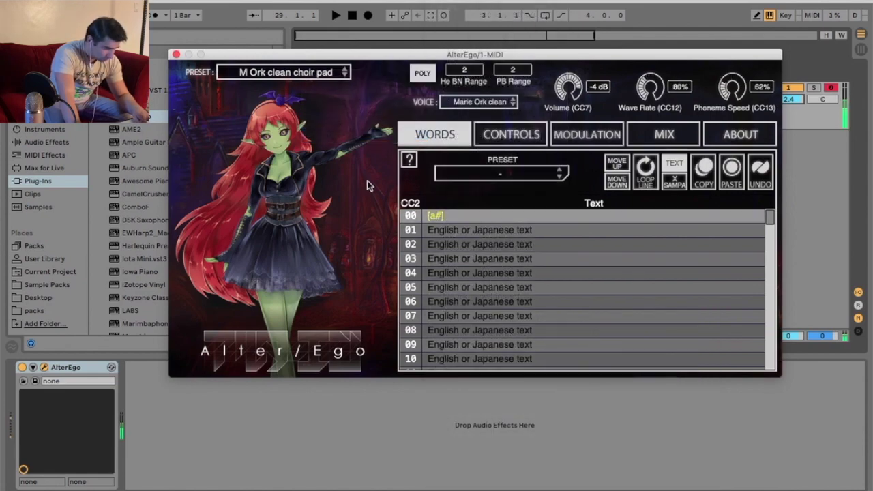
double_click(457, 215)
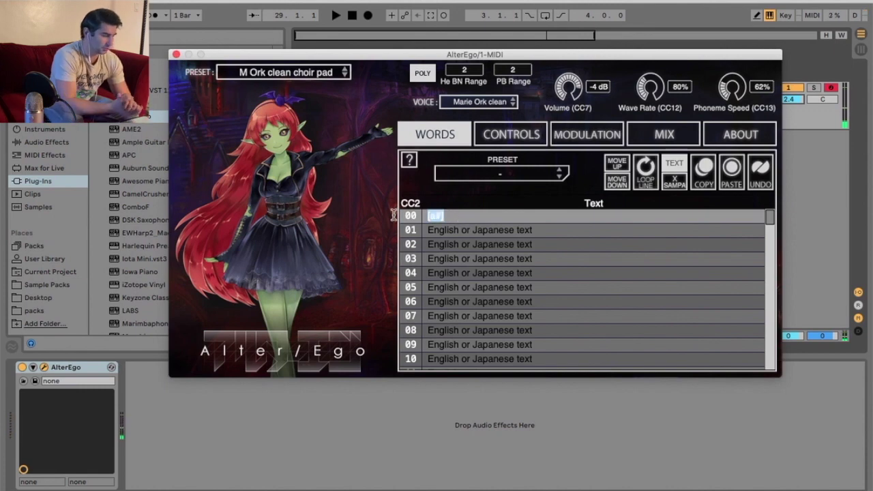
text(oooooo)
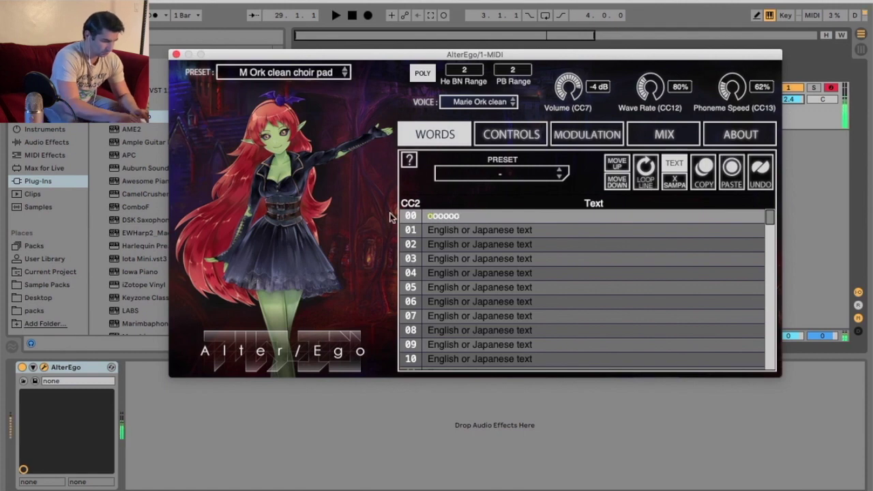
Step: Replace the text in word line 00 with "I looked into her eyes" and play a note to audition it
double_click(474, 217)
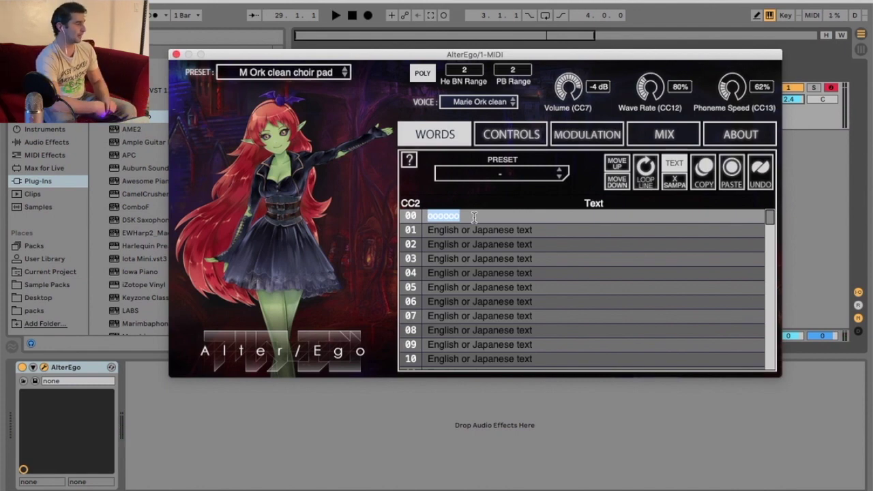
text(I)
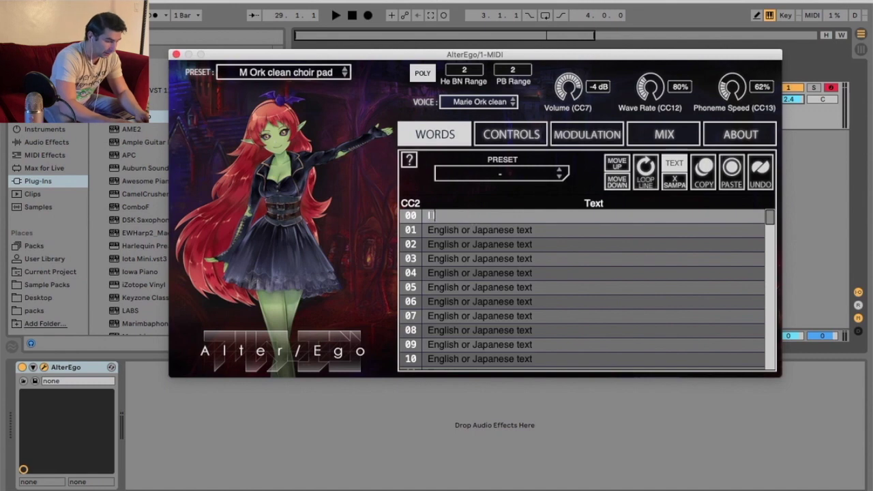
text( looked into her eyes)
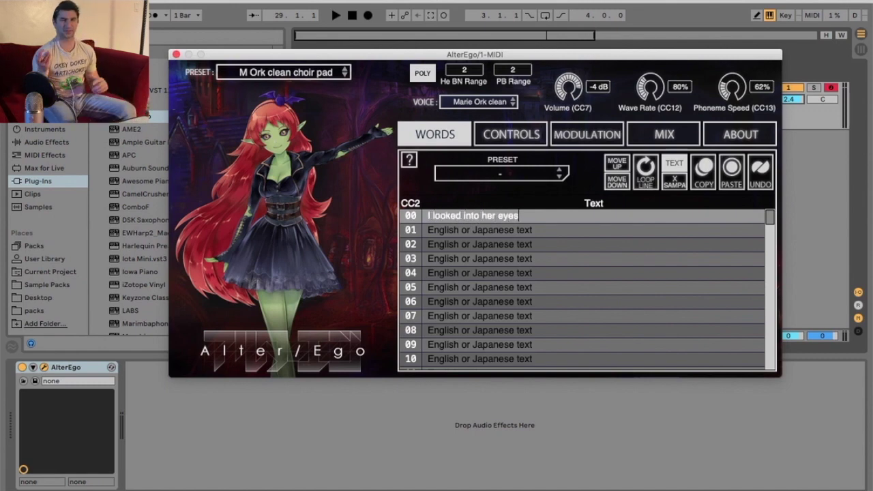
key(Return)
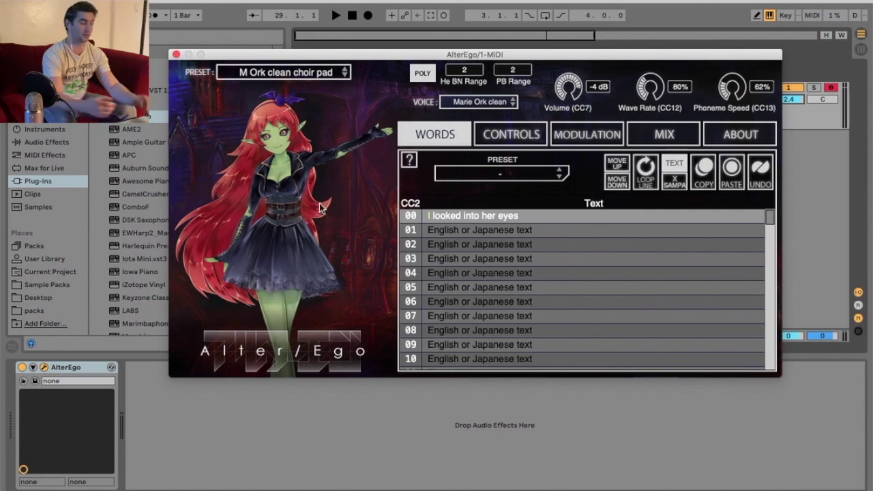
key(a)
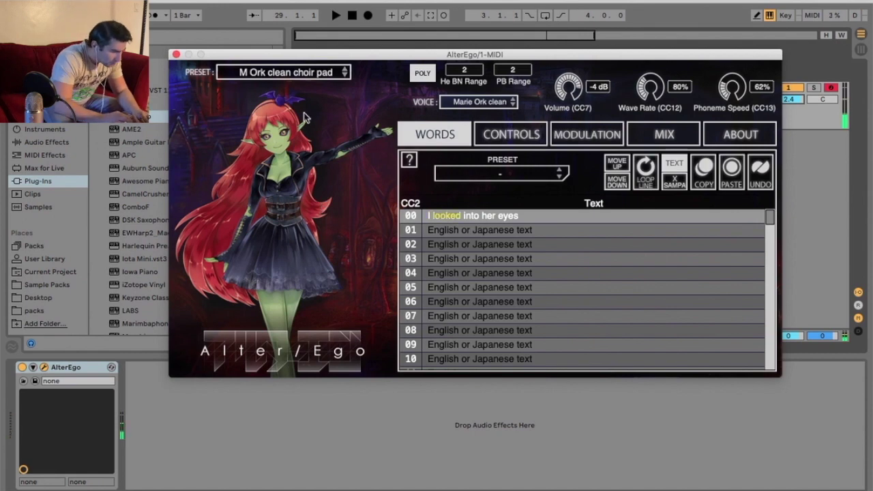
Step: Load the M Ork talker normal preset from the Marie Ork presets and dismiss the ARIA version notice
click(304, 73)
mouse_move(345, 129)
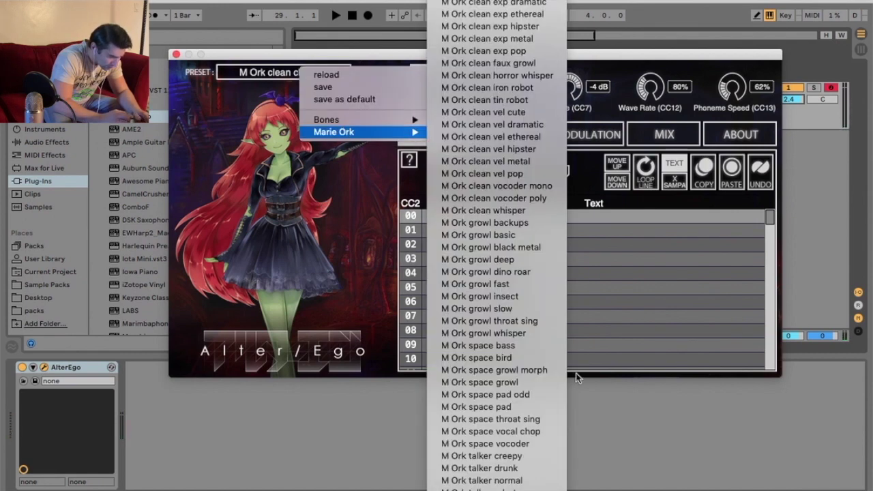
click(508, 478)
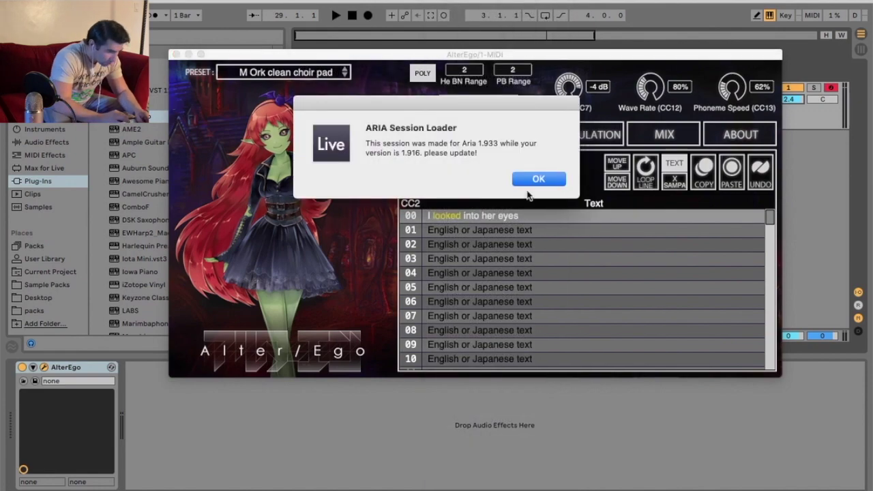
click(531, 182)
click(316, 75)
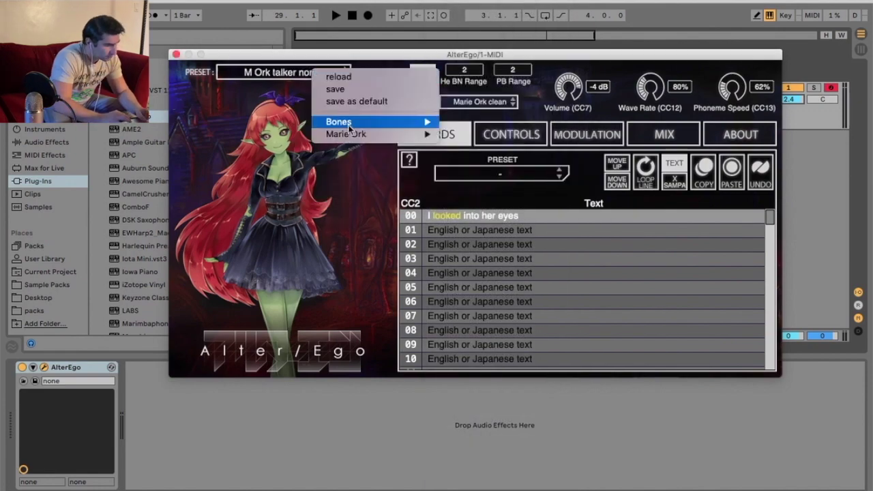
mouse_move(351, 135)
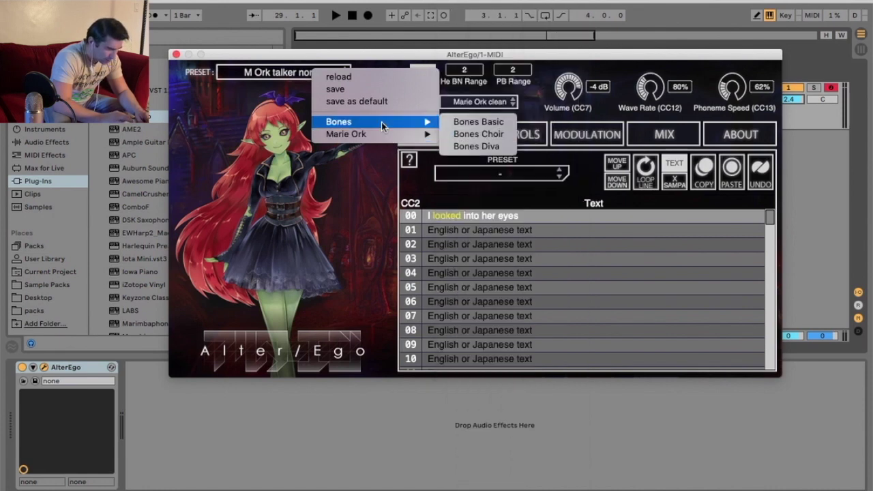
click(381, 109)
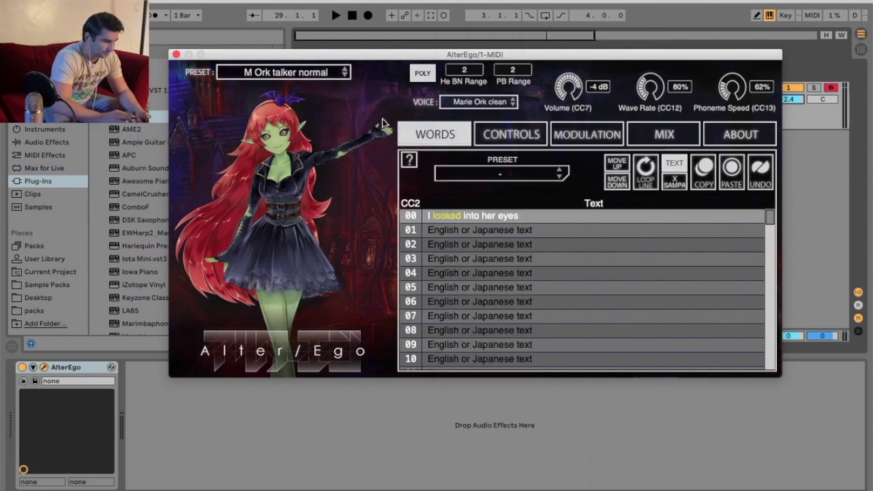